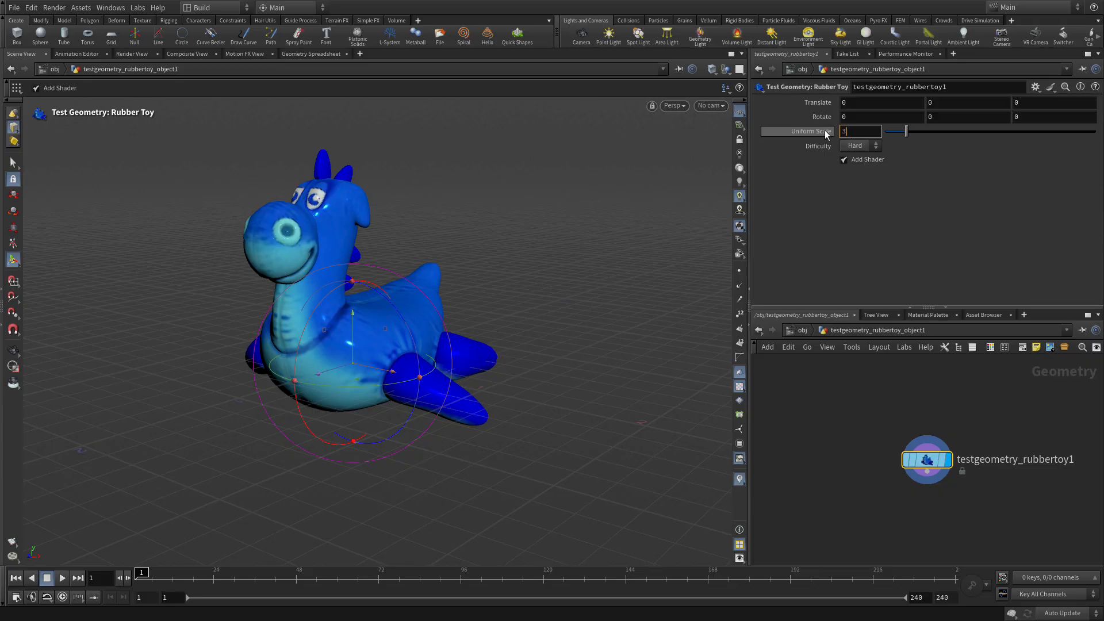
Step: Set the rubber toy's uniform scale to 3
key(Return)
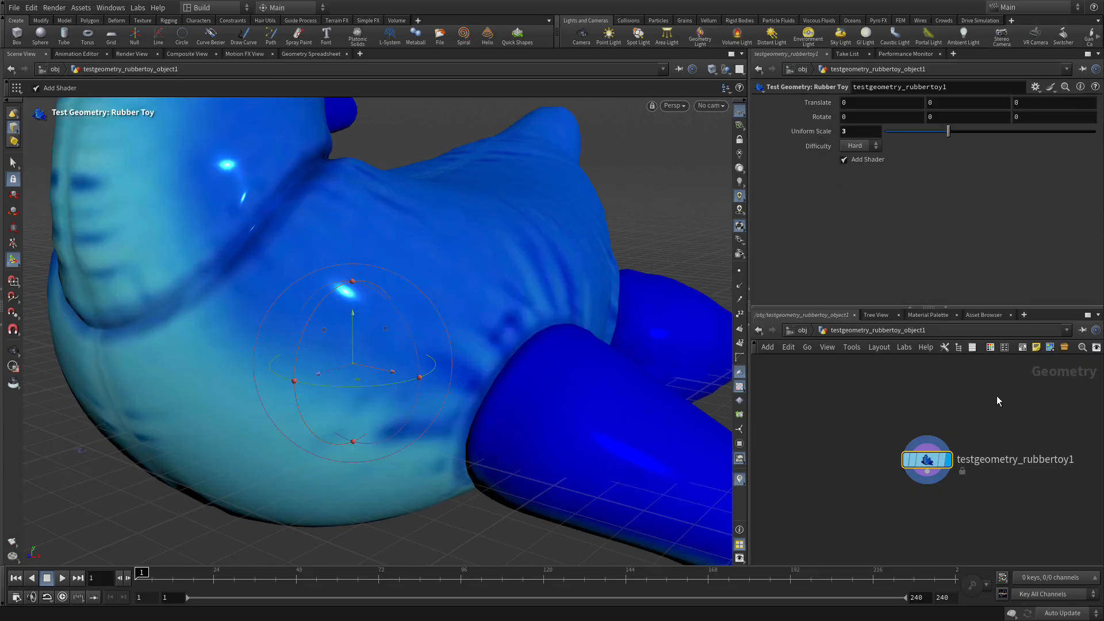
key(Escape)
scroll(542, 340, down, 5)
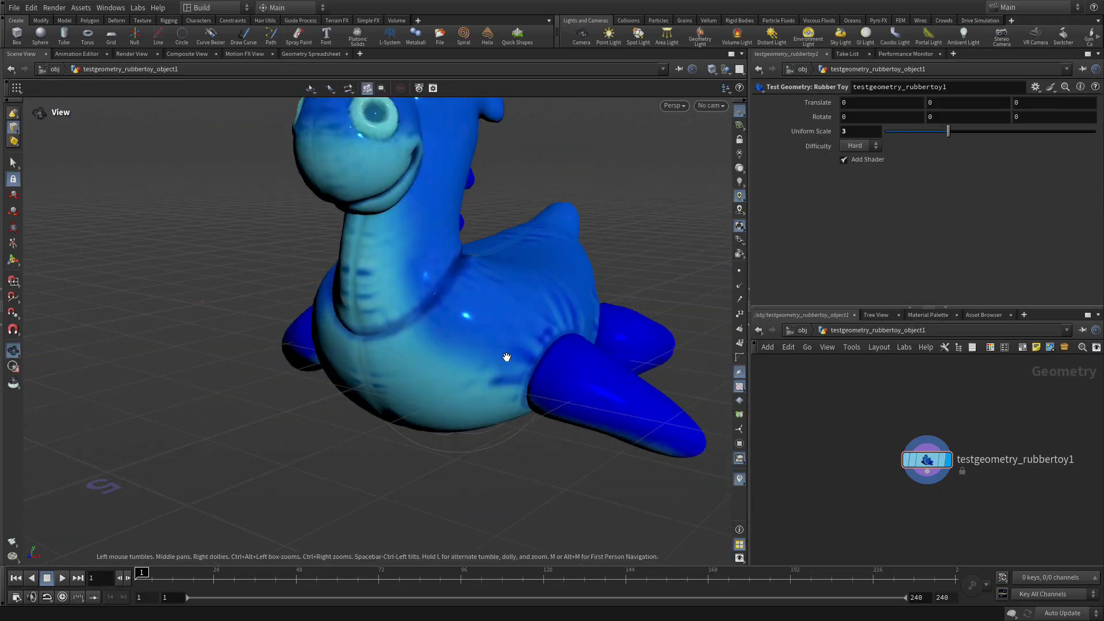
mouse_move(507, 357)
mouse_down()
mouse_move(413, 325)
mouse_move(498, 367)
mouse_up()
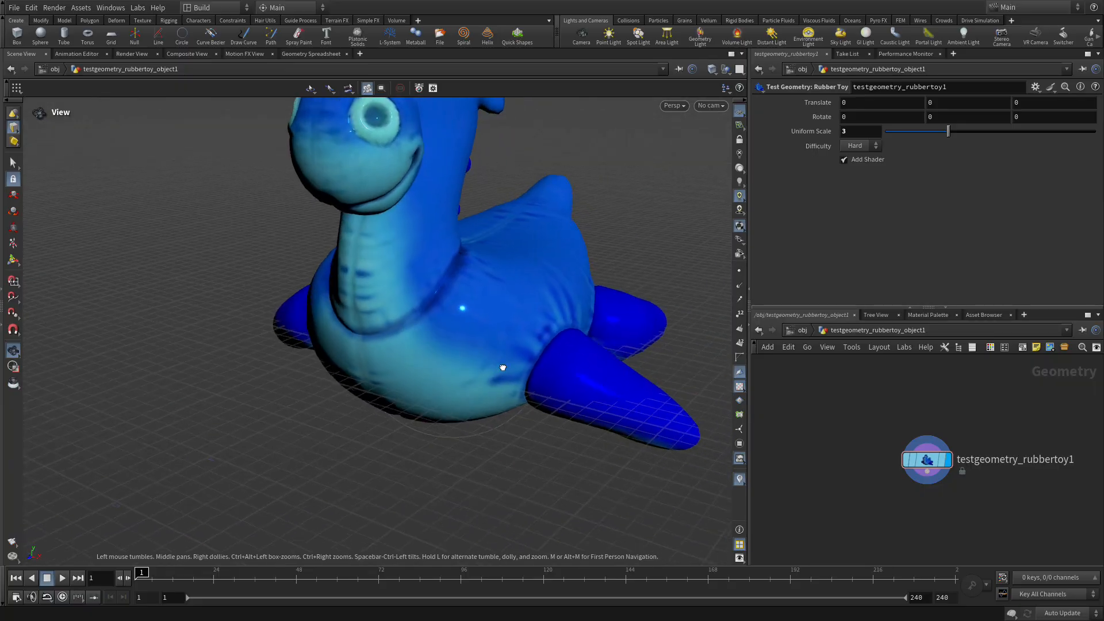
alt+middle_drag(497, 367, 370, 376)
Step: Select all of the rubber toy's geometry and apply a Match Size node to it
key(n)
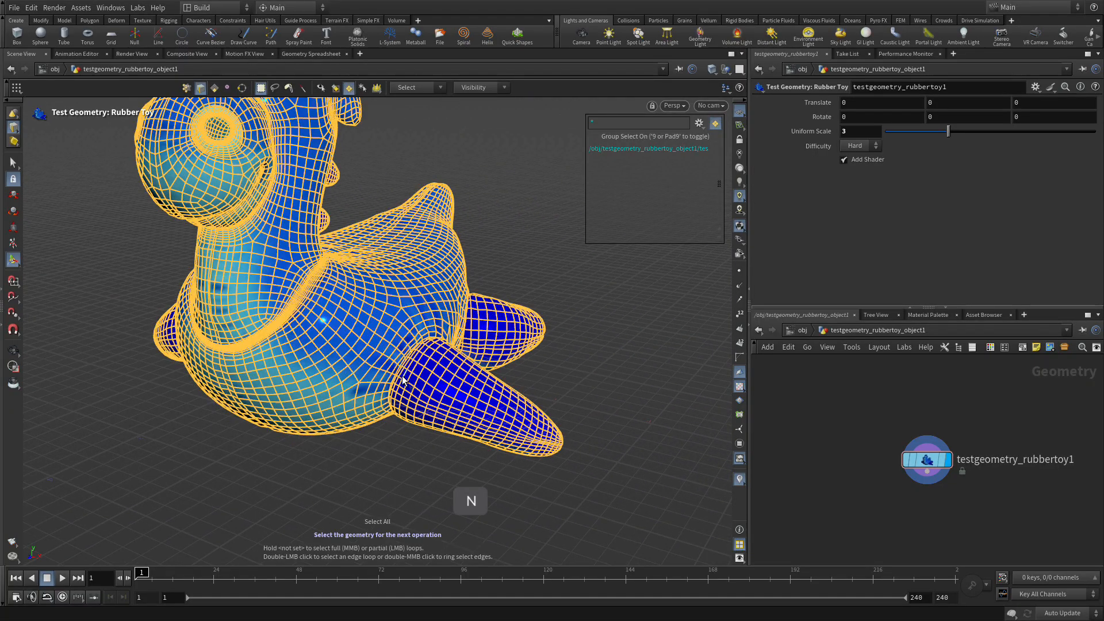
key(Tab)
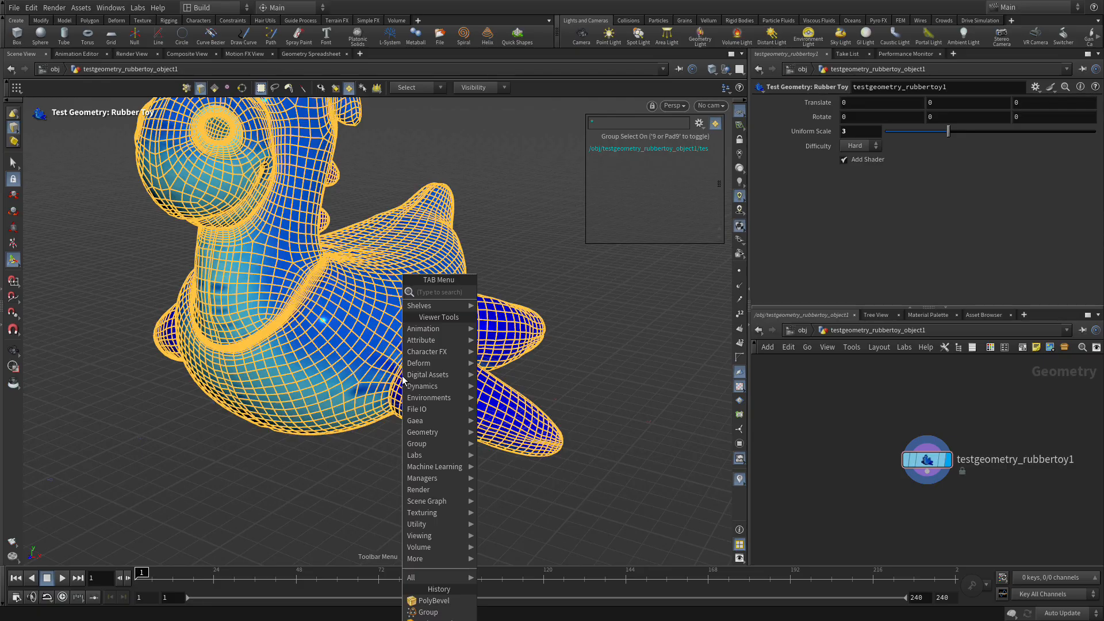
text(match)
key(Down)
key(Return)
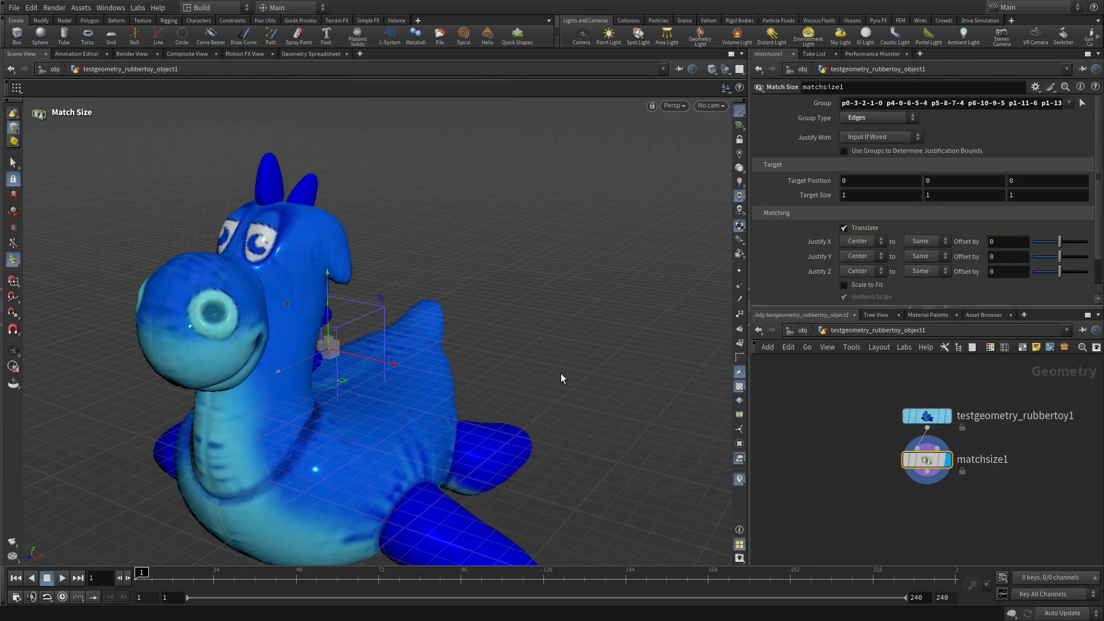
Step: Set the Match Size node's Justify Y to Min so the toy rests on the ground plane
click(859, 257)
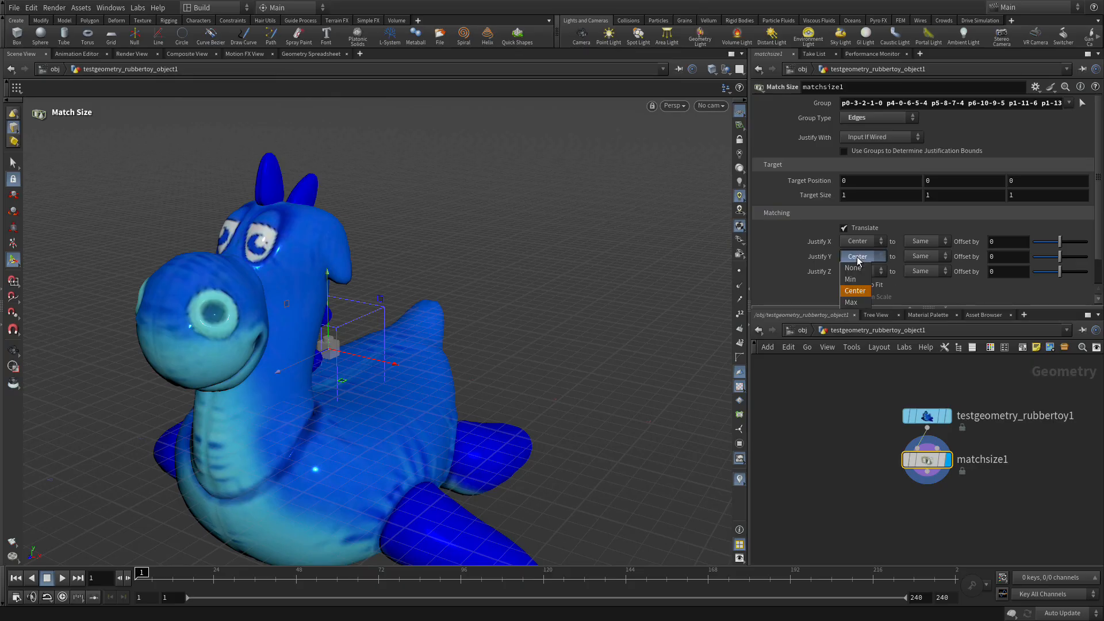
click(857, 255)
alt+right_drag(299, 377, 226, 374)
alt+drag(380, 328, 376, 305)
alt+middle_drag(376, 305, 415, 358)
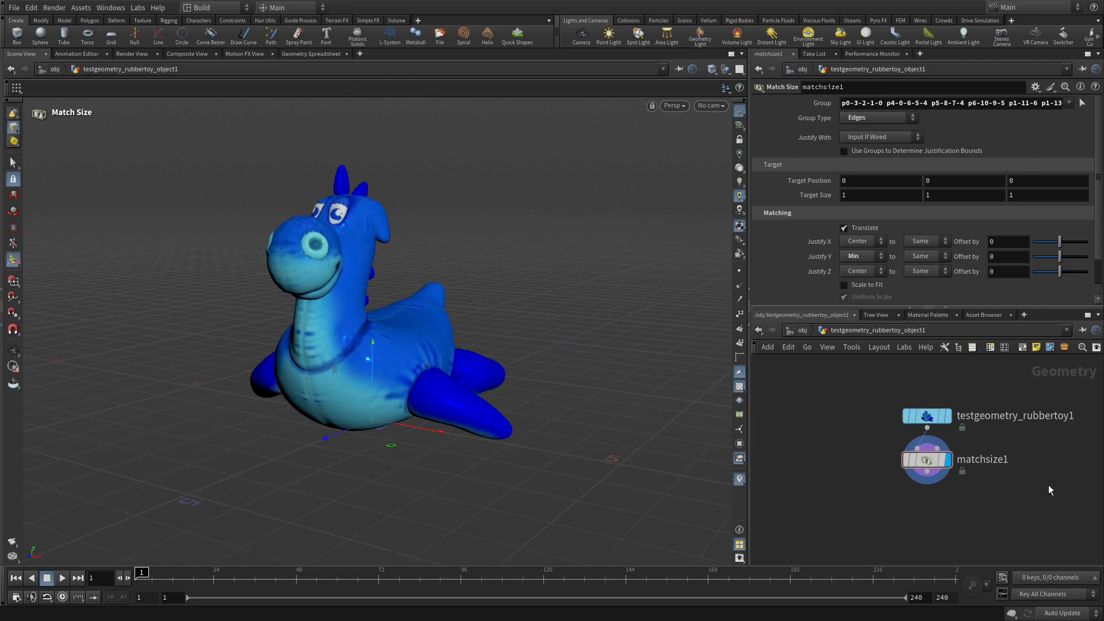
Step: Add a Points from Volume node after matchsize1 and make it the displayed node
alt+right_drag(917, 500, 961, 478)
alt+middle_drag(961, 479, 899, 475)
alt+right_drag(899, 475, 889, 470)
right_click(890, 441)
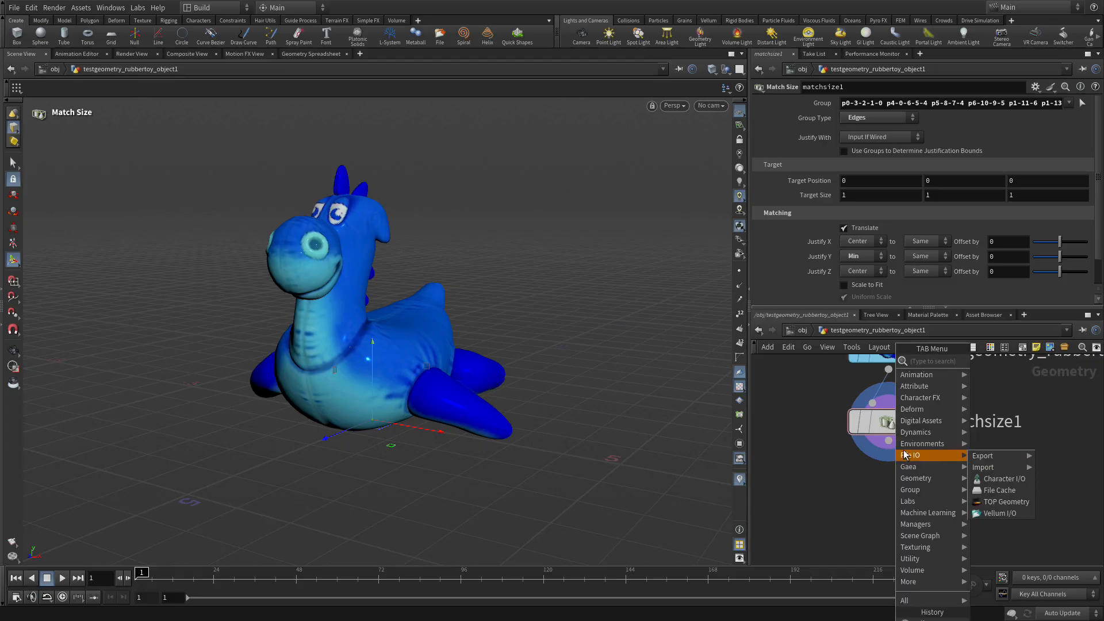
text(points)
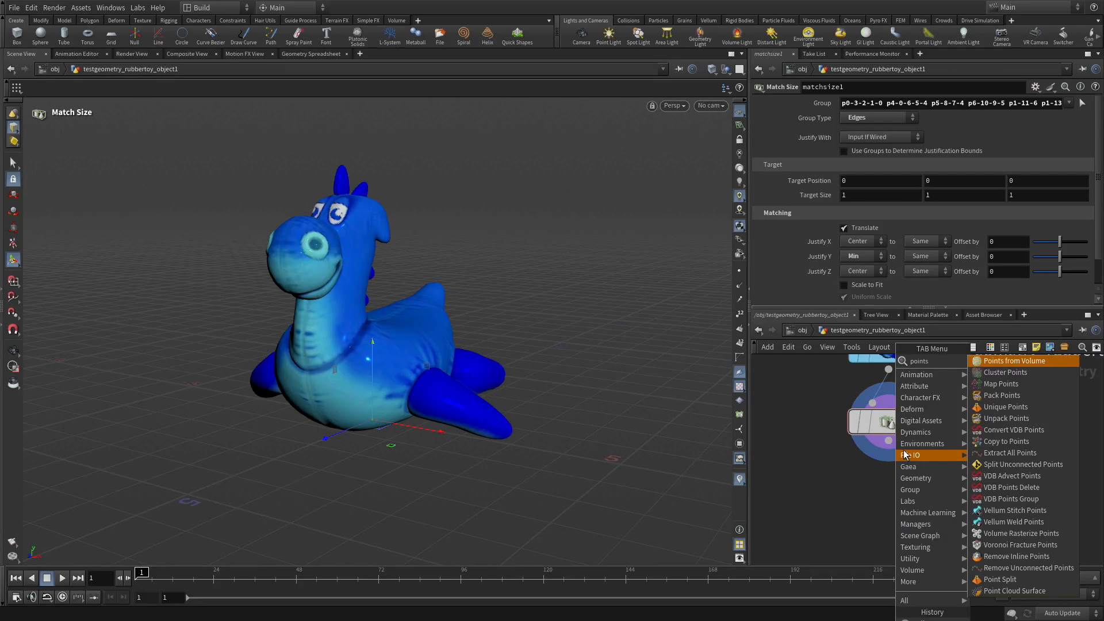
key(Return)
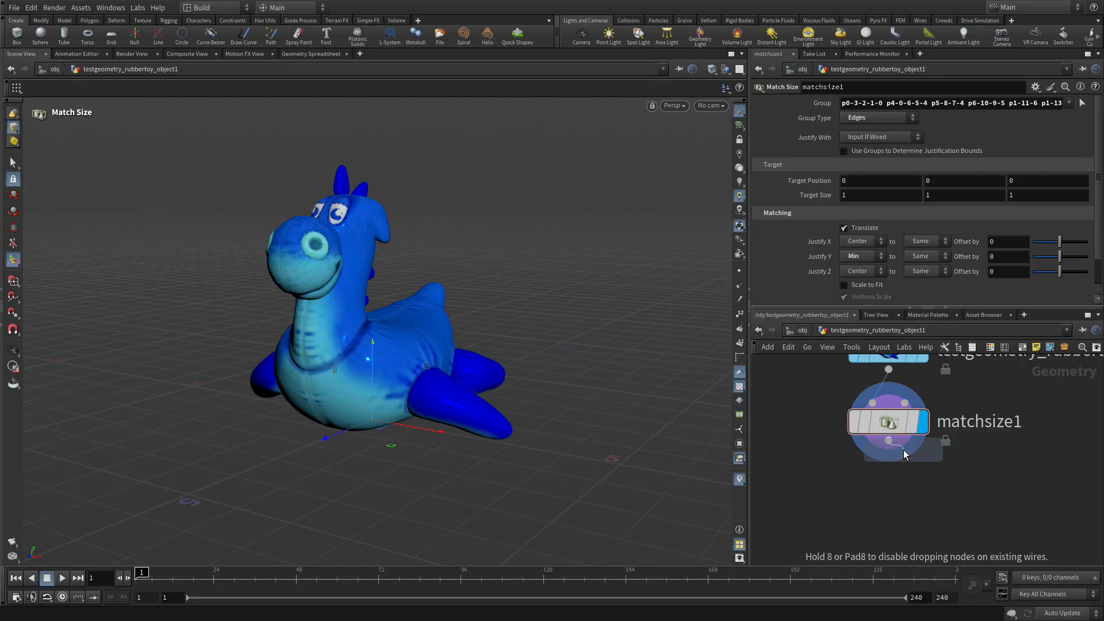
click(900, 520)
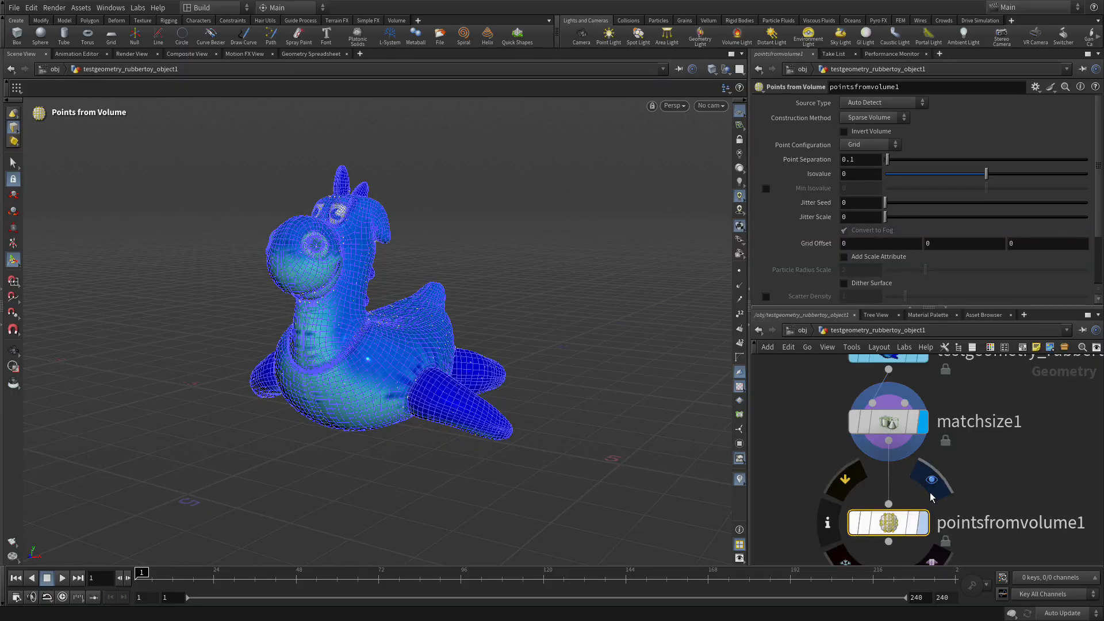
click(932, 481)
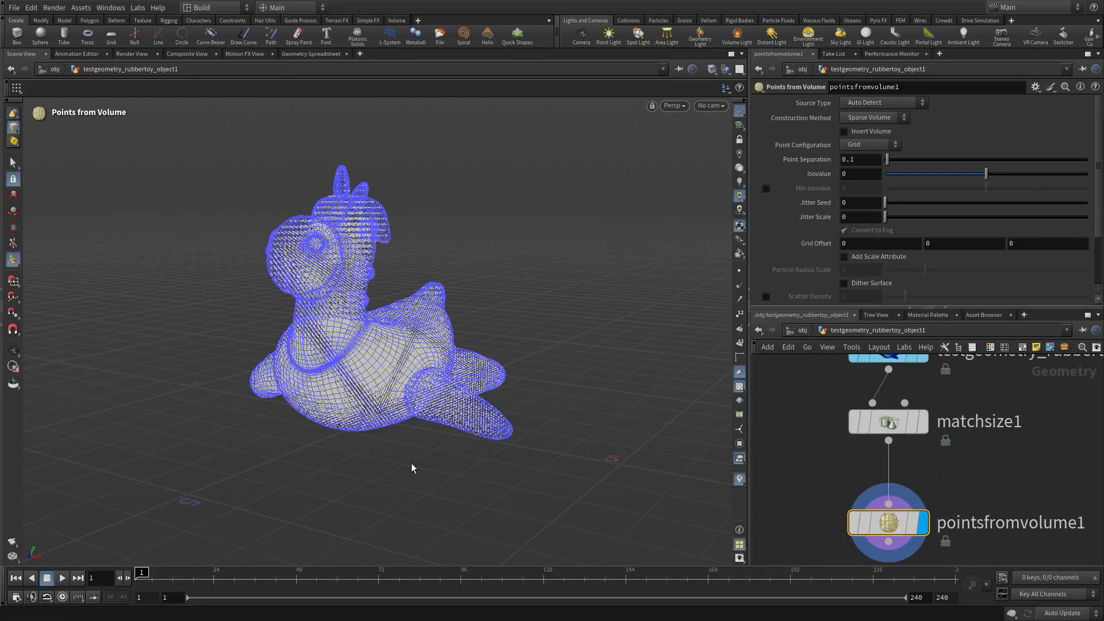
Step: Select all of the generated points and examine how they fill the toy's volume
alt+right_drag(347, 414, 410, 309)
alt+drag(448, 283, 426, 310)
key(Return)
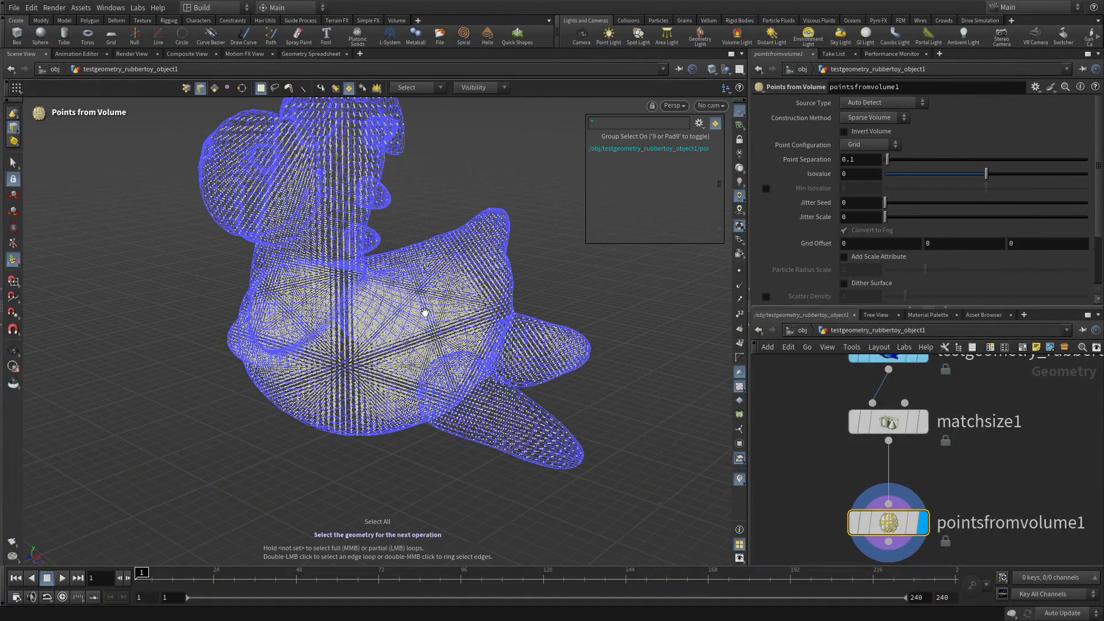
key(2)
key(n)
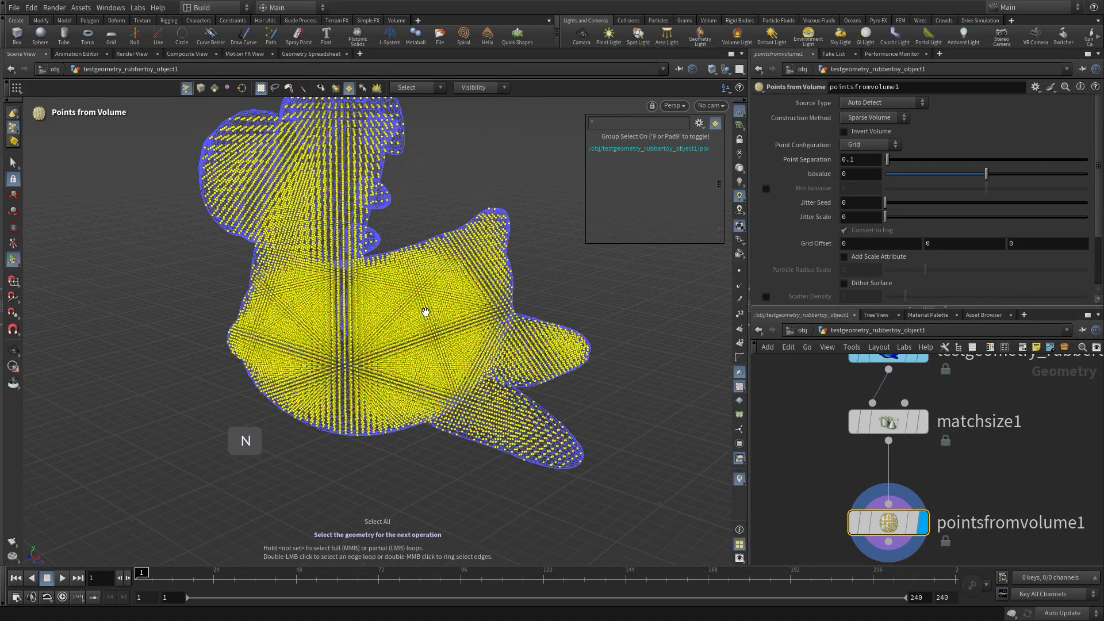
alt+right_drag(368, 362, 229, 386)
alt+drag(229, 387, 283, 365)
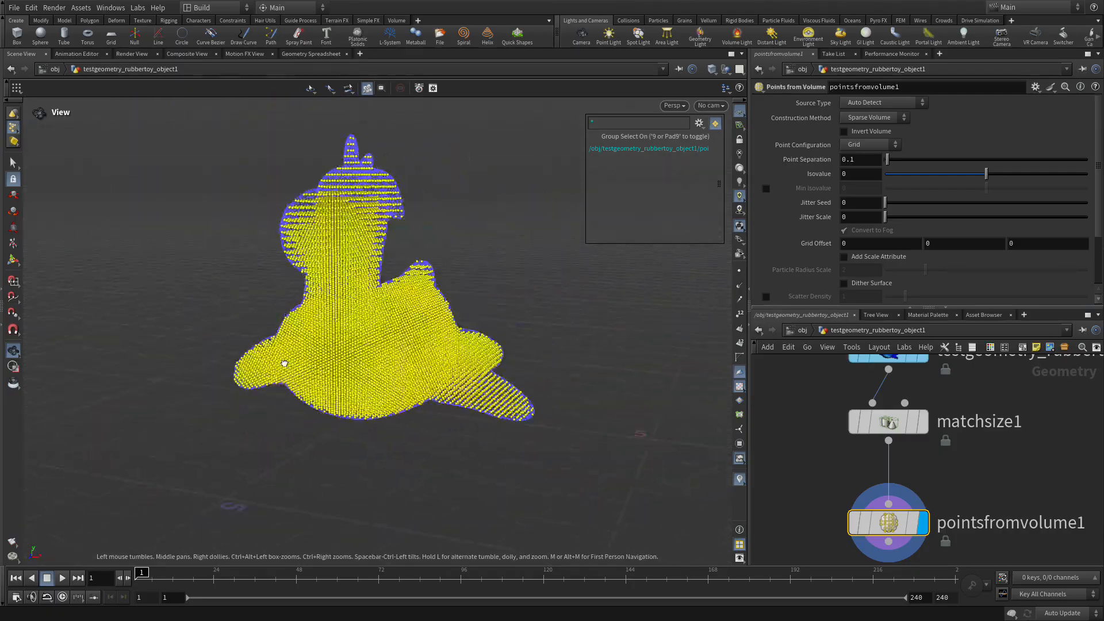
Step: At object level, rename the test geometry object as rubbertoy and line it up beside single_brick
alt+right_drag(1017, 469, 990, 475)
alt+middle_drag(990, 476, 973, 453)
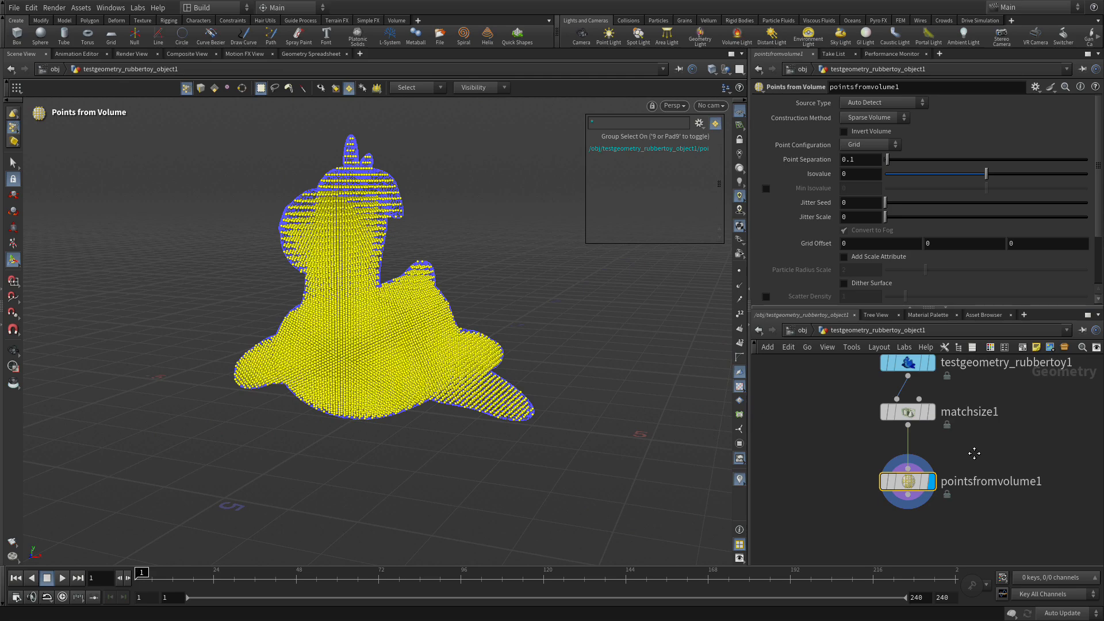
click(802, 331)
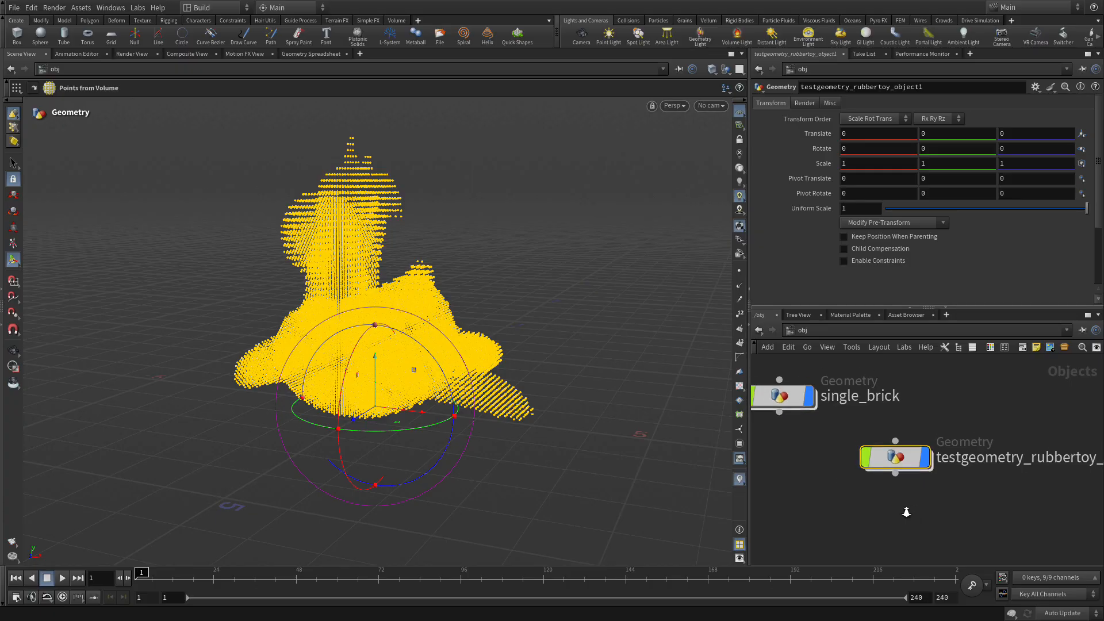
middle_drag(854, 488, 882, 507)
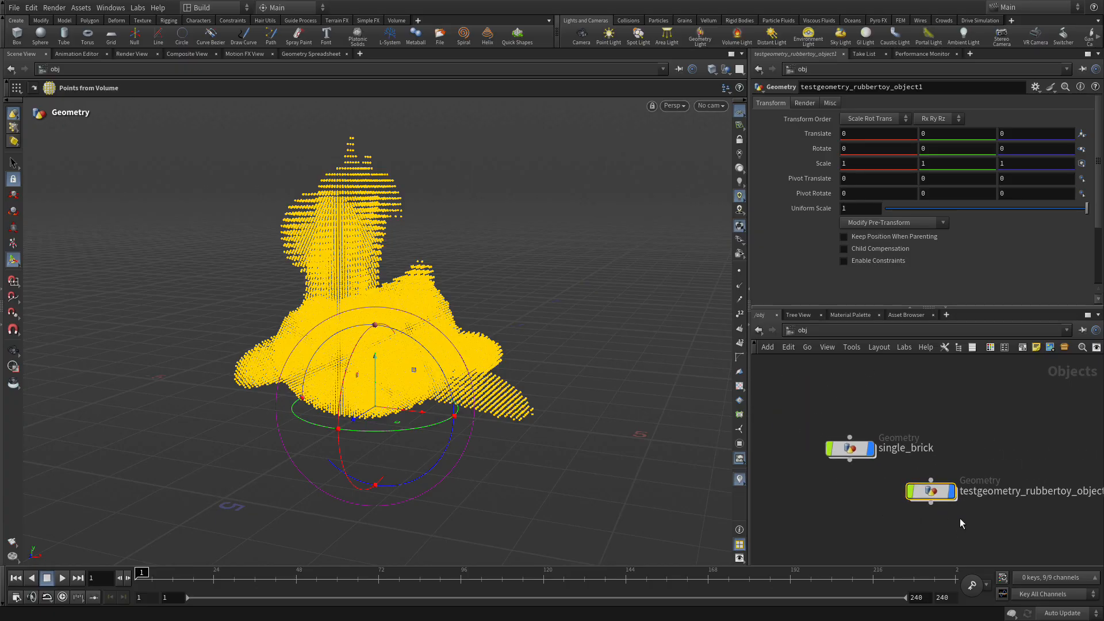
double_click(982, 493)
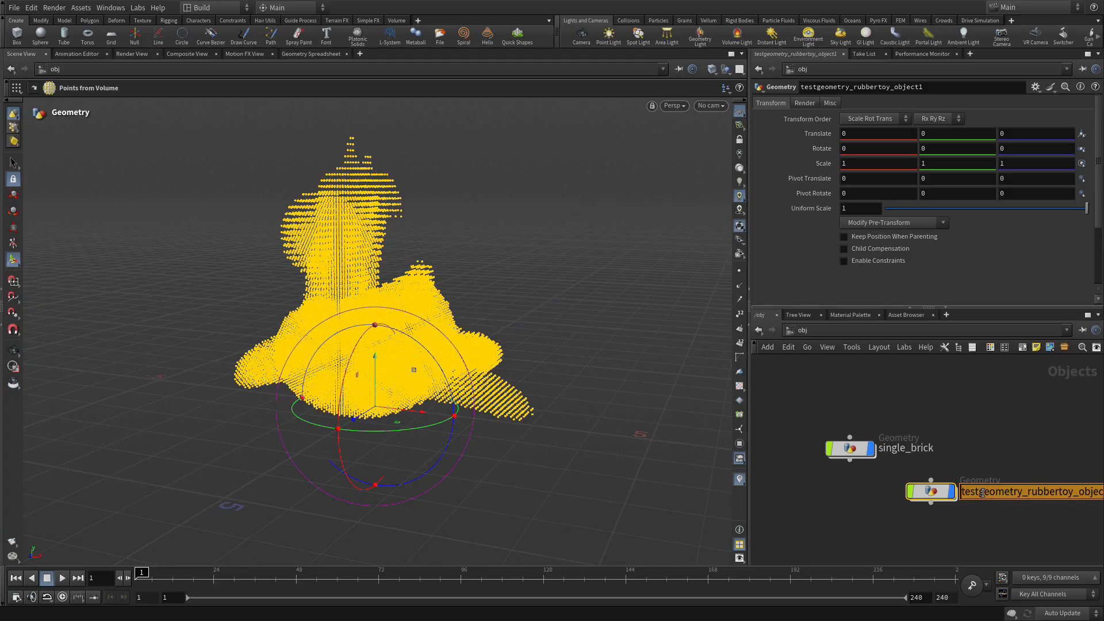
text(rubberto)
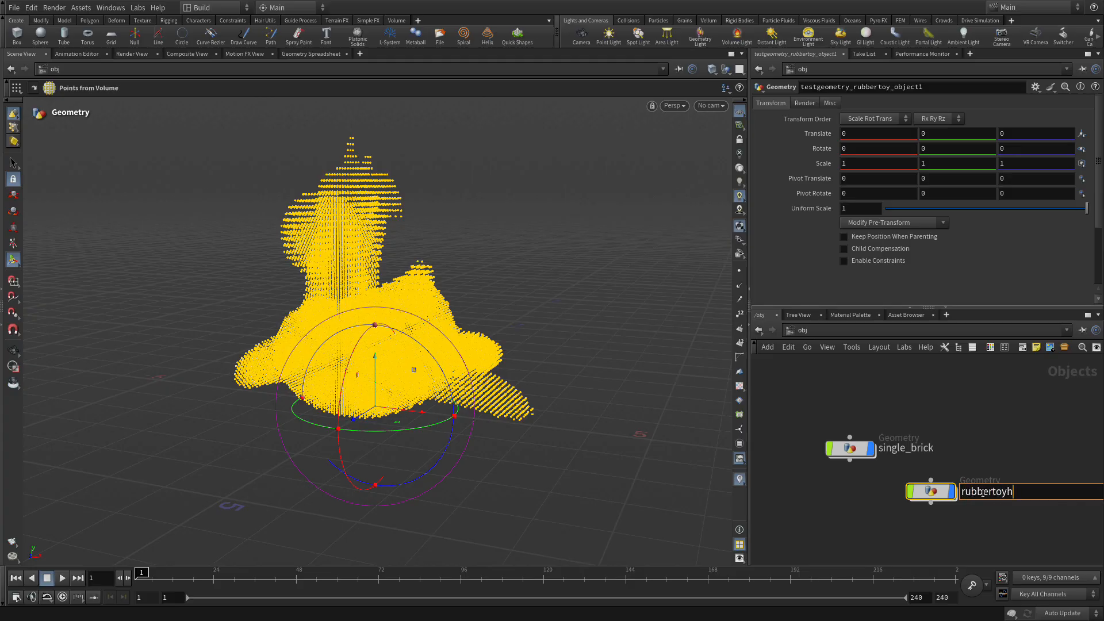
text(y)
key(Return)
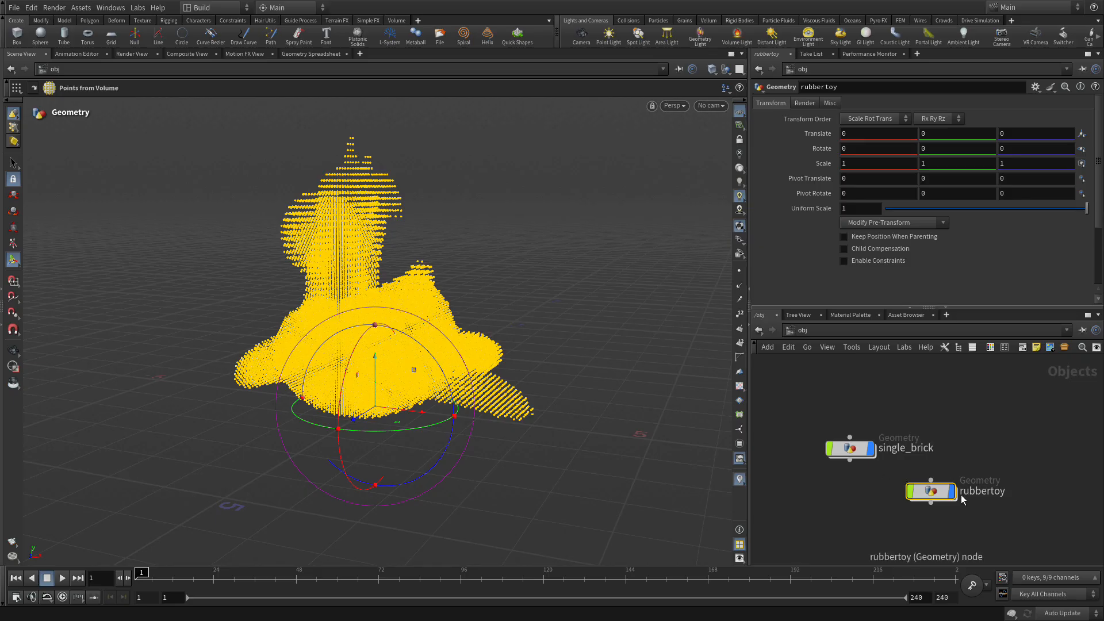
drag(931, 497, 991, 454)
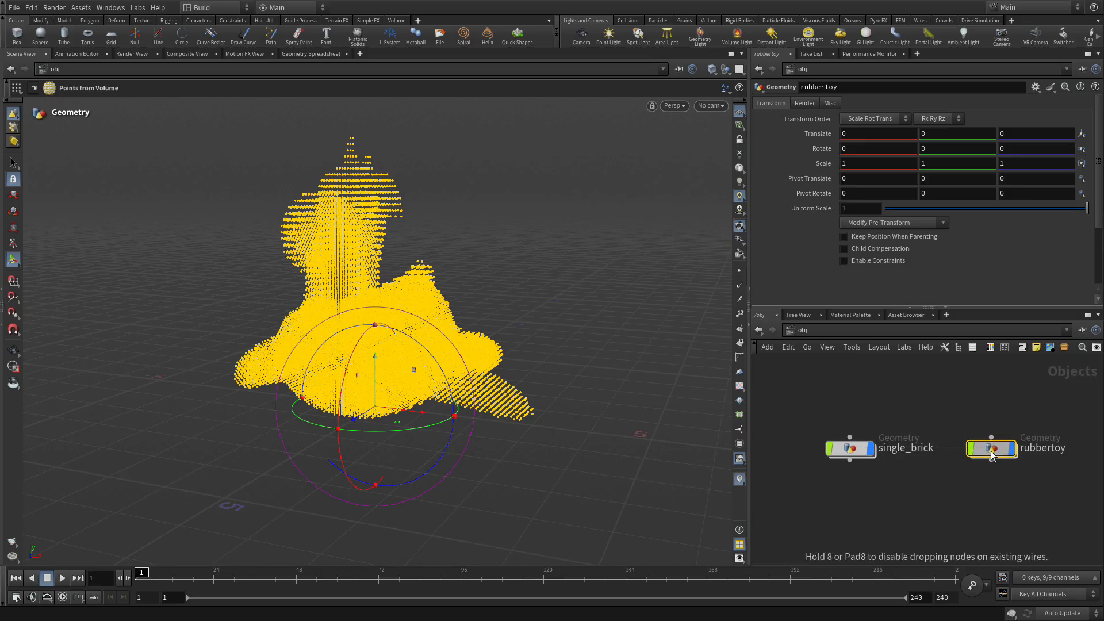
Step: Copy the single_brick geometry onto the rubbertoy object's points with the Copy to Points tool
click(850, 449)
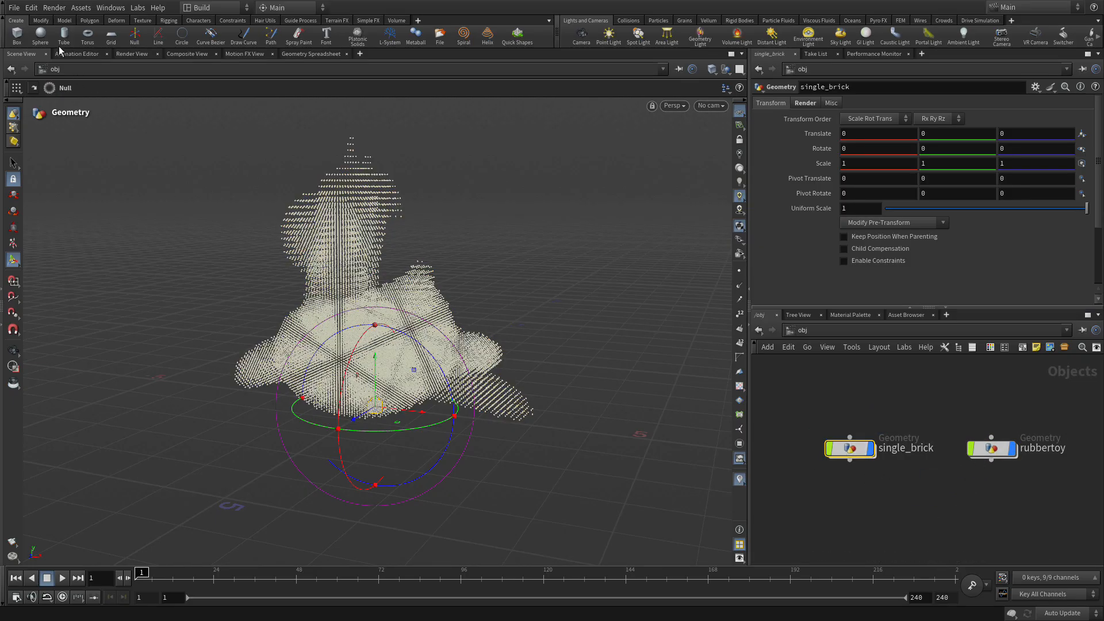
click(41, 20)
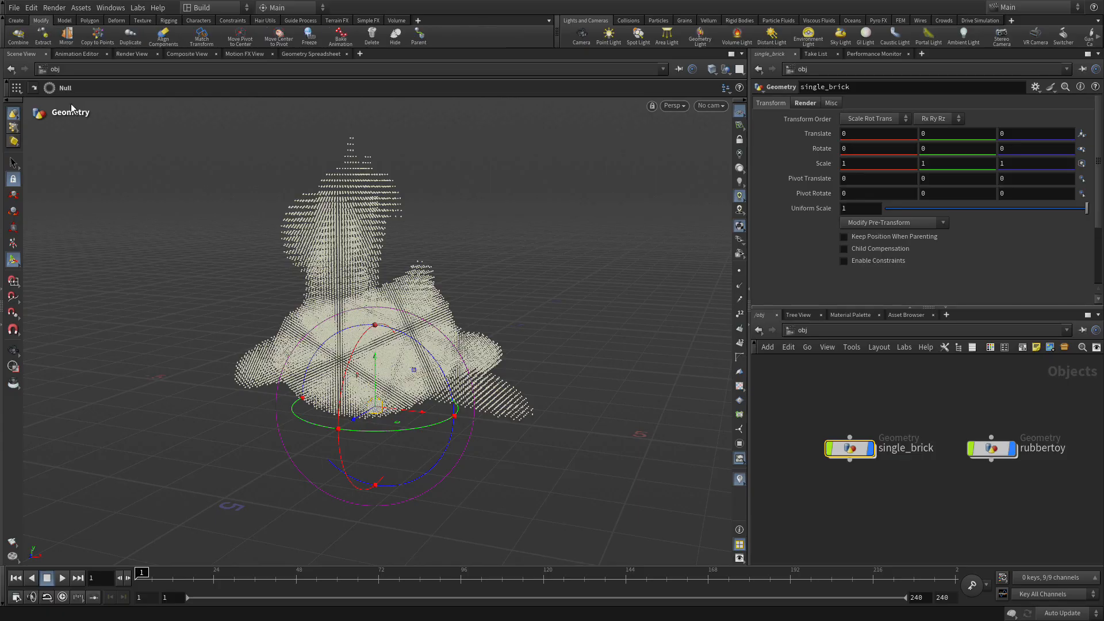
click(99, 36)
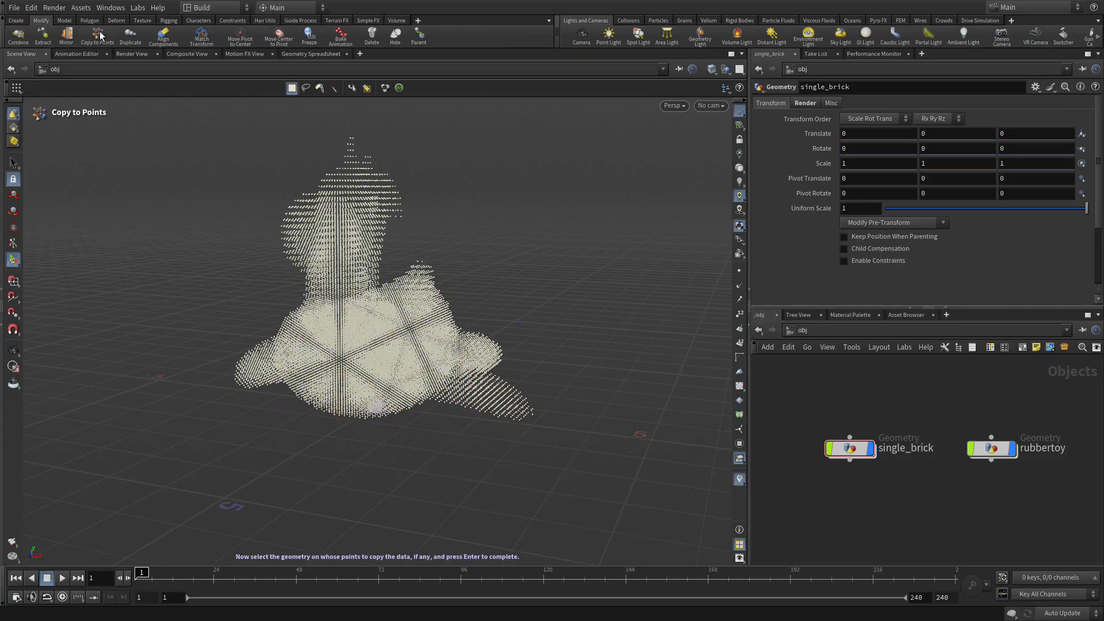
click(993, 449)
key(Return)
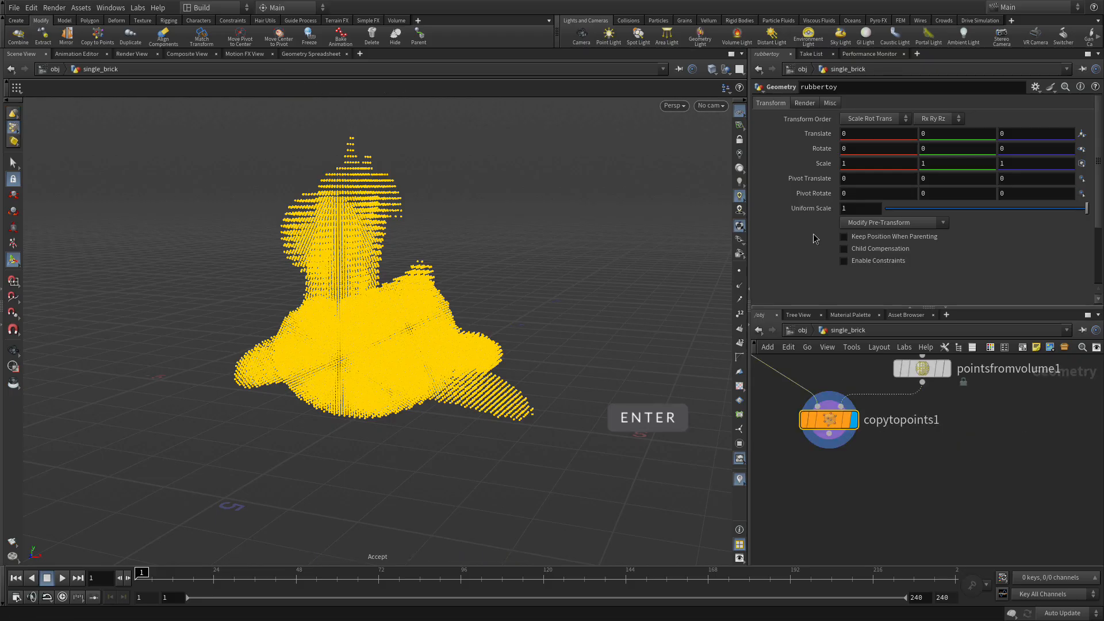
Step: Return to object level and rename the single_brick object as brickify
click(801, 331)
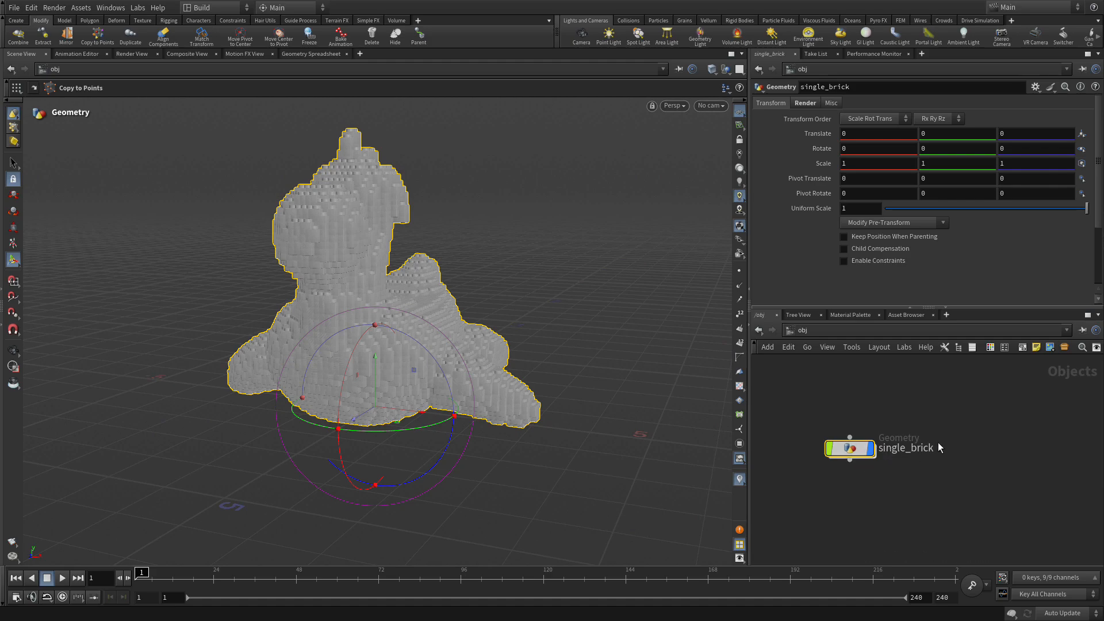
double_click(901, 450)
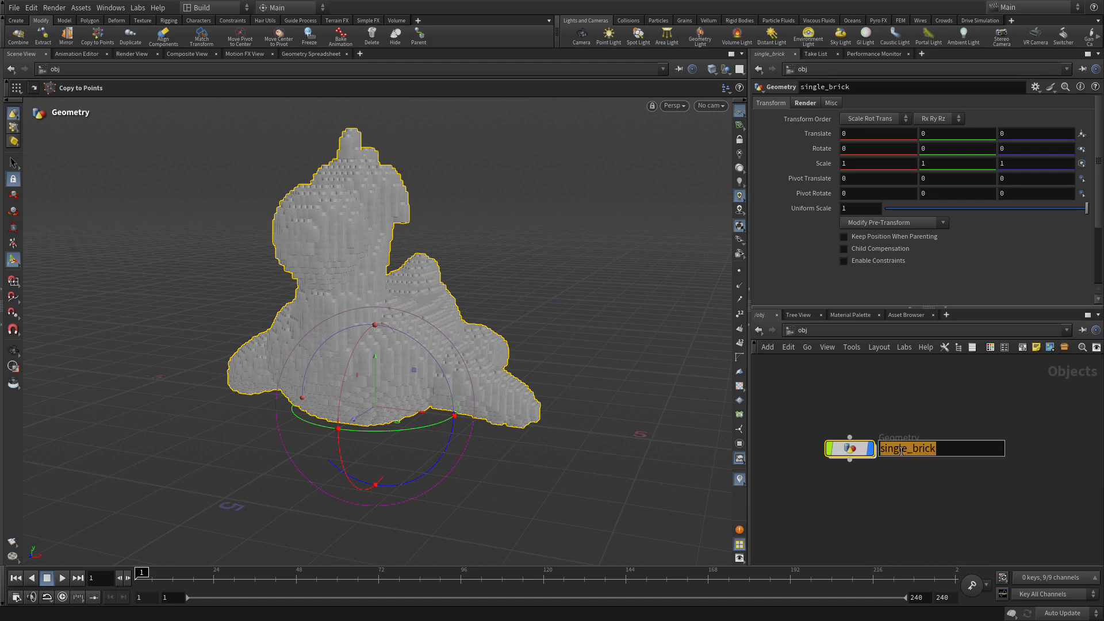
text(brick)
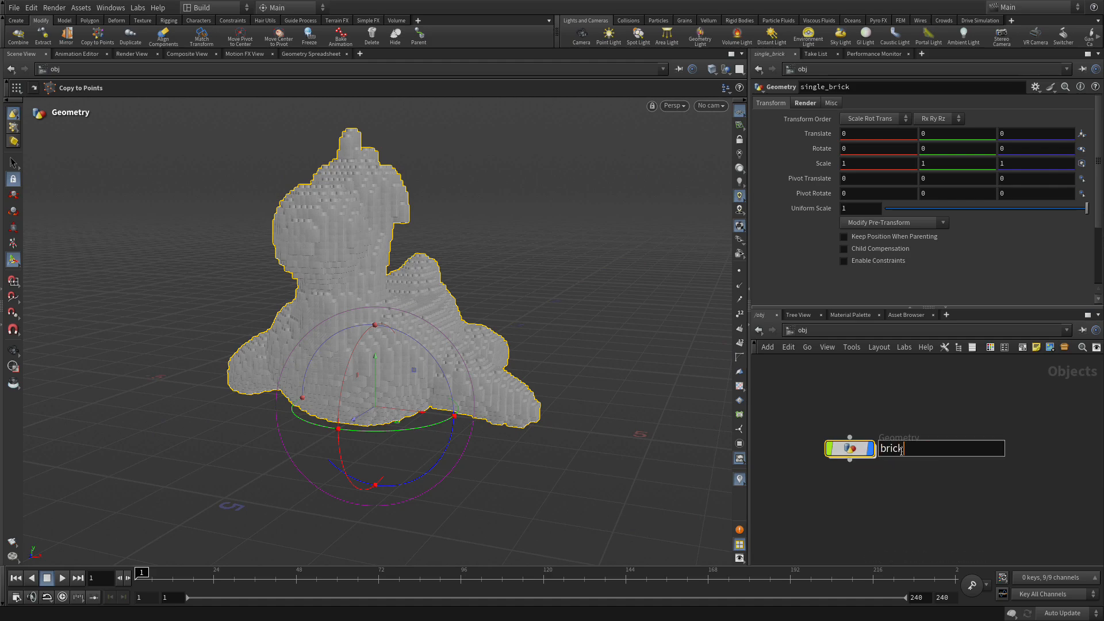
text(ify)
key(Return)
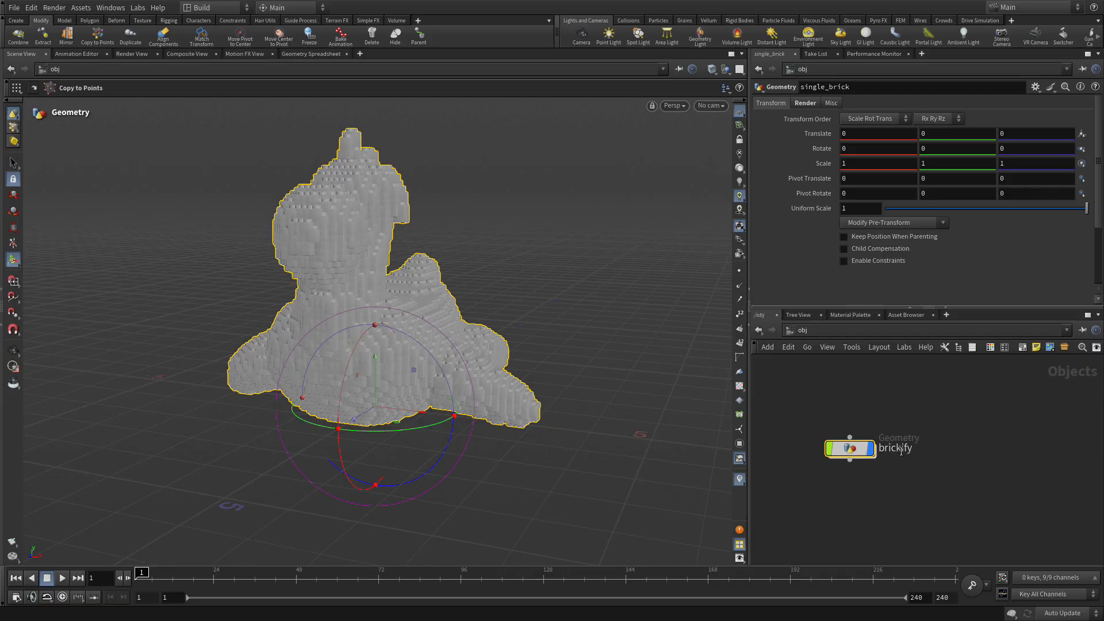
Step: Inside the brickify object, hide the inputs of the BRICK_OUT null
double_click(853, 446)
middle_drag(1017, 466, 974, 556)
click(870, 484)
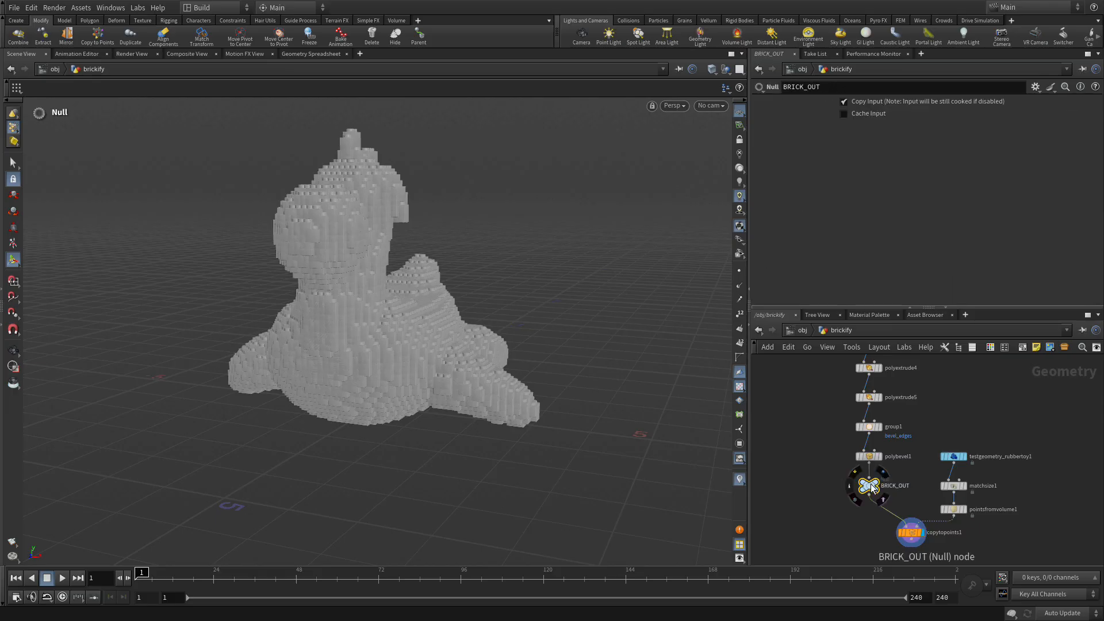
right_click(870, 484)
mouse_move(934, 554)
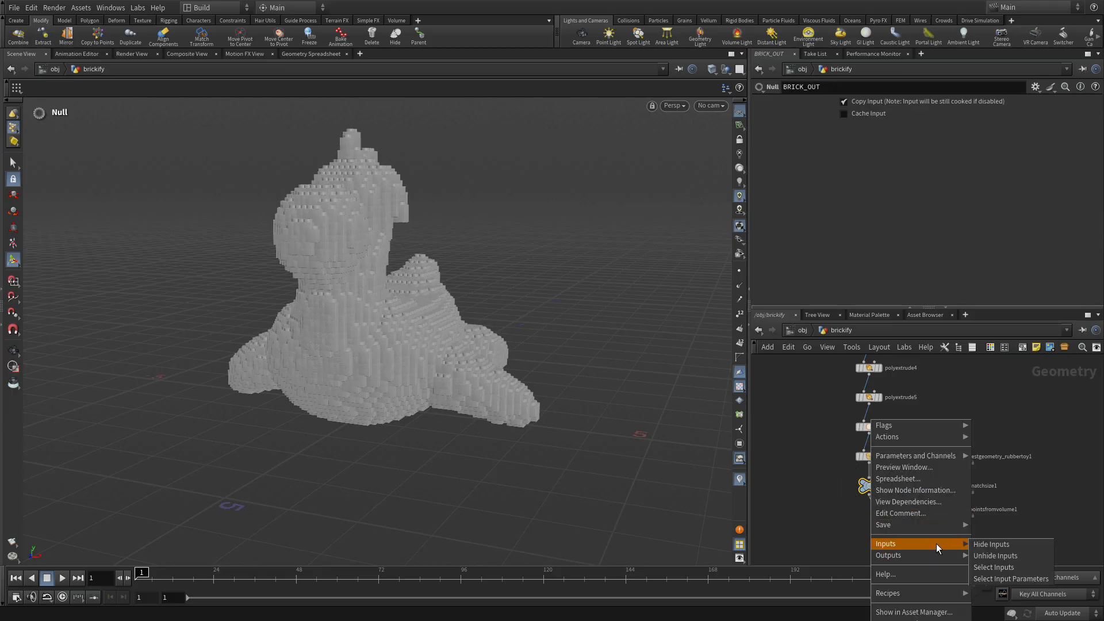
click(1000, 553)
middle_drag(861, 522, 806, 487)
scroll(828, 487, up, 3)
scroll(834, 480, down, 1)
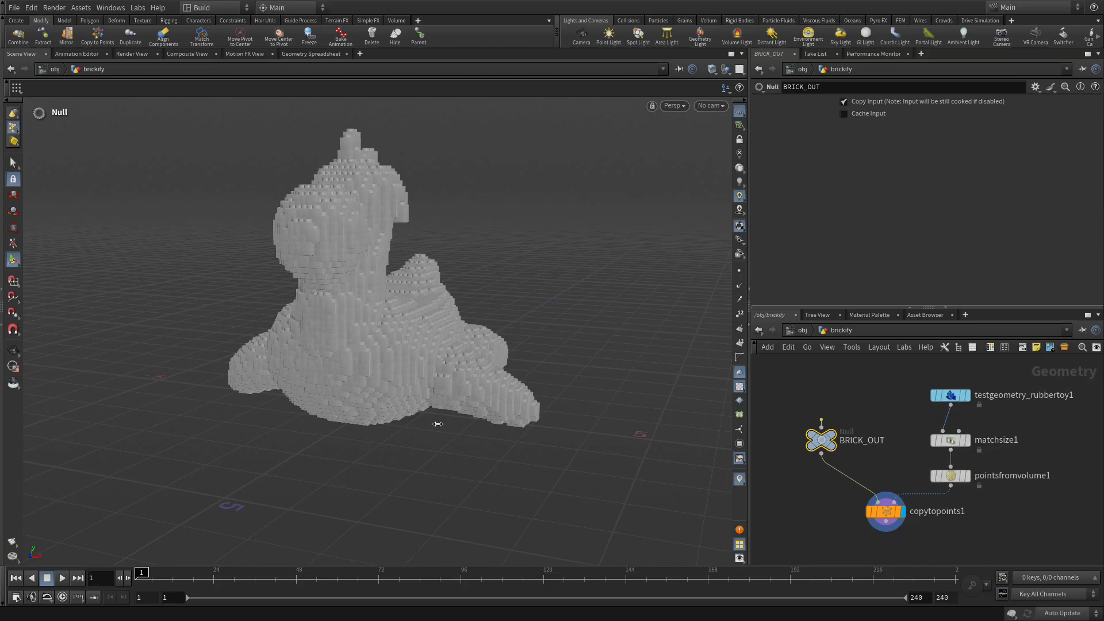
Step: Set the point separation of the pointsfromvolume1 node to 0.2
alt+right_drag(281, 373, 438, 300)
drag(438, 300, 353, 263)
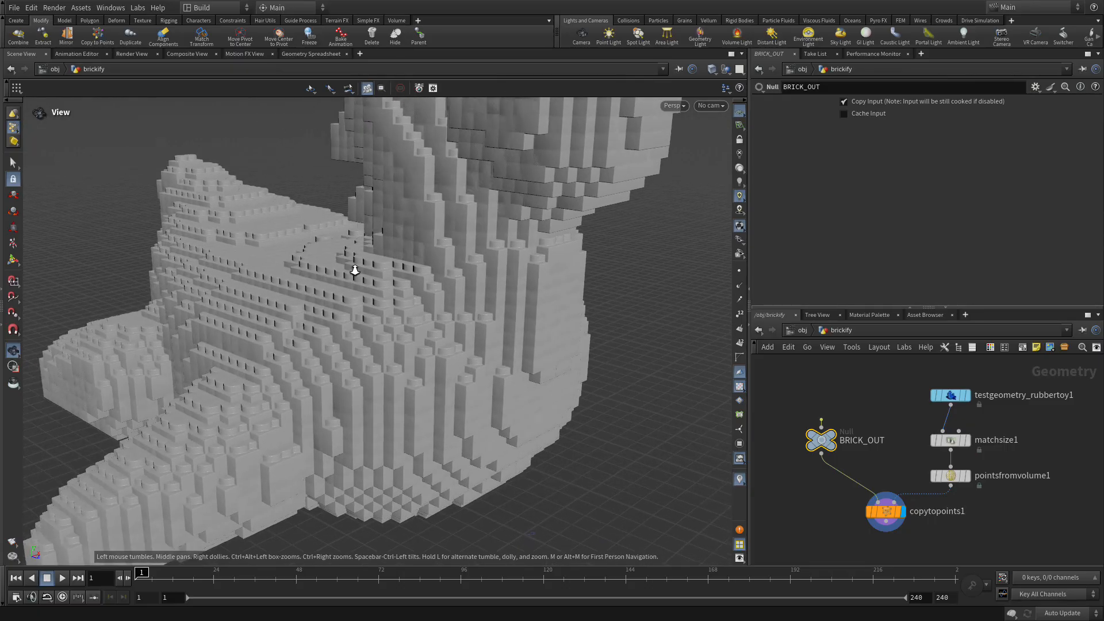
key(Return)
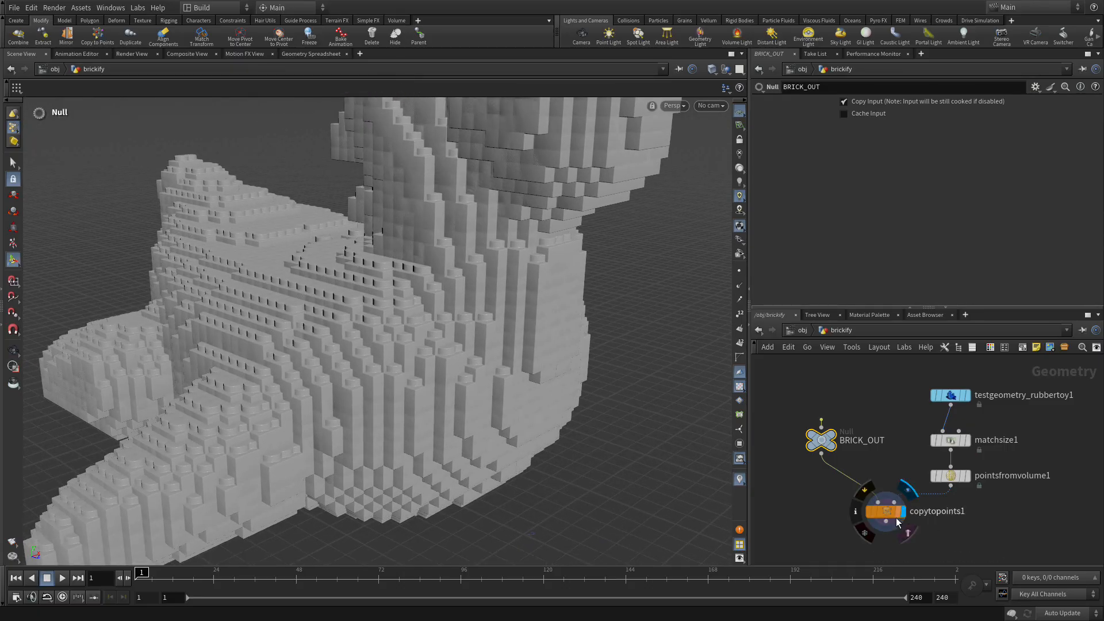
click(951, 477)
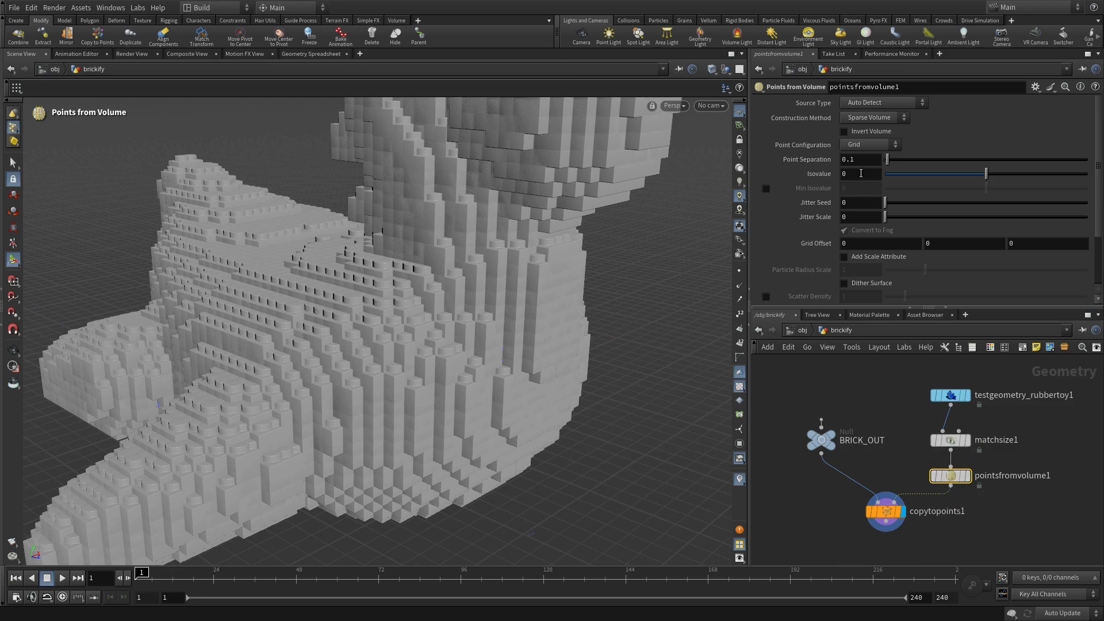
click(859, 160)
text(2)
key(Return)
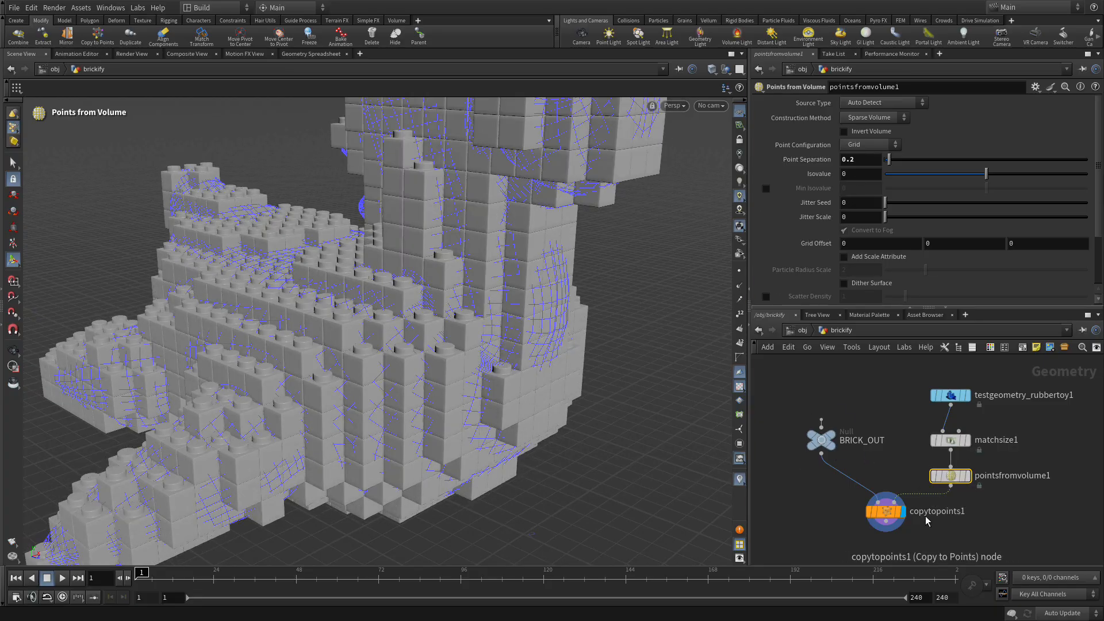
Step: Turn on Pack and Instance for the copytopoints1 node
click(886, 517)
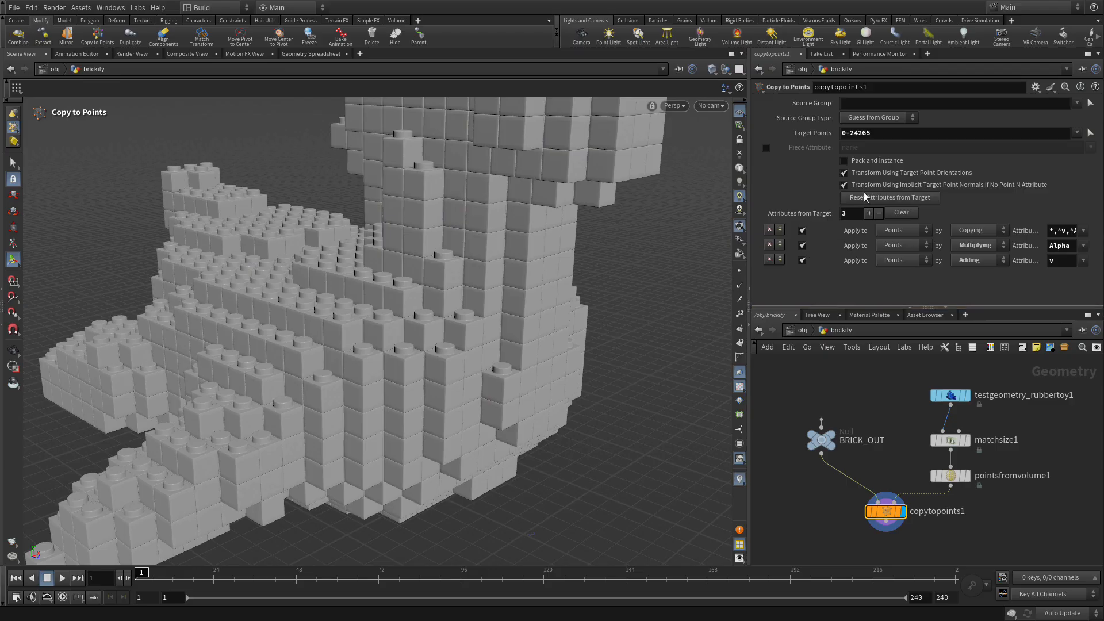
click(845, 162)
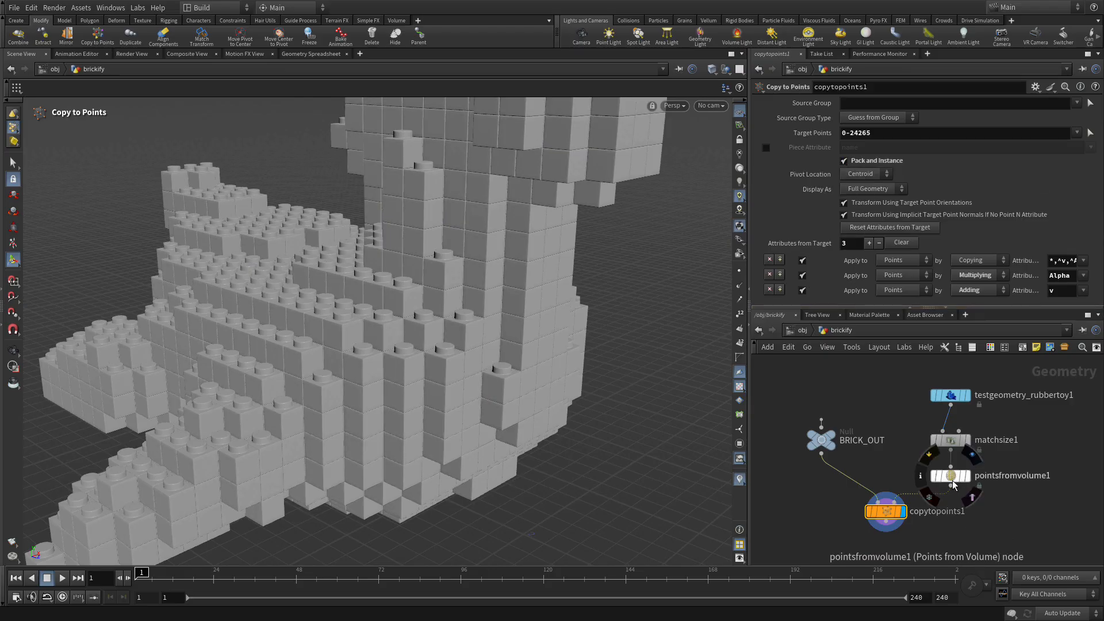
Step: Try a point separation of 0.1 on the pointsfromvolume1 node and set it back to 0.2
click(951, 478)
click(867, 164)
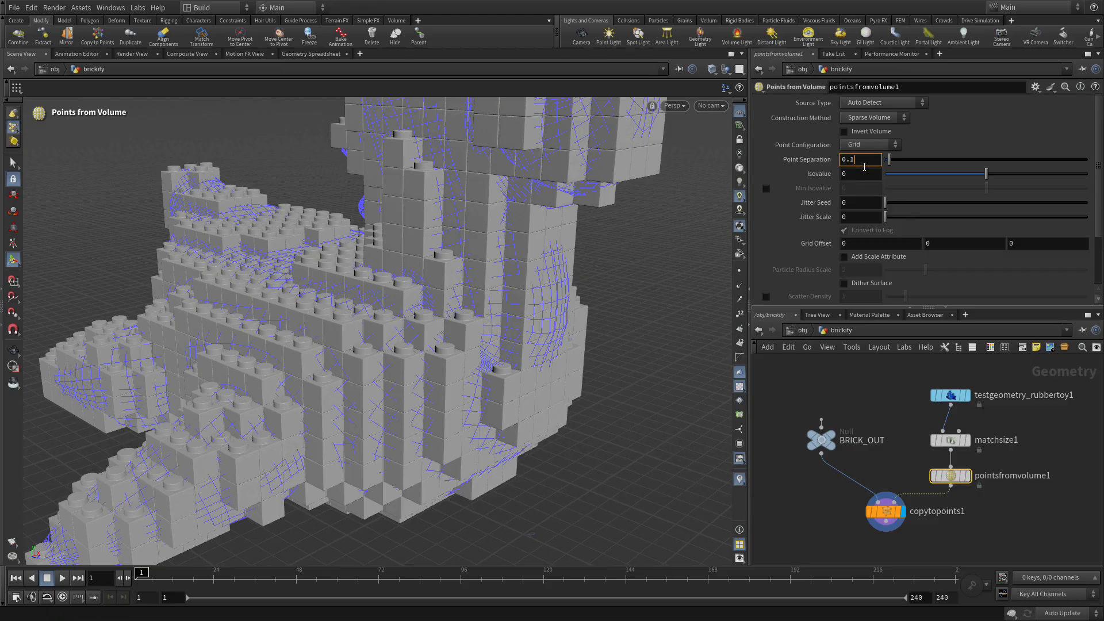
key(Return)
click(860, 160)
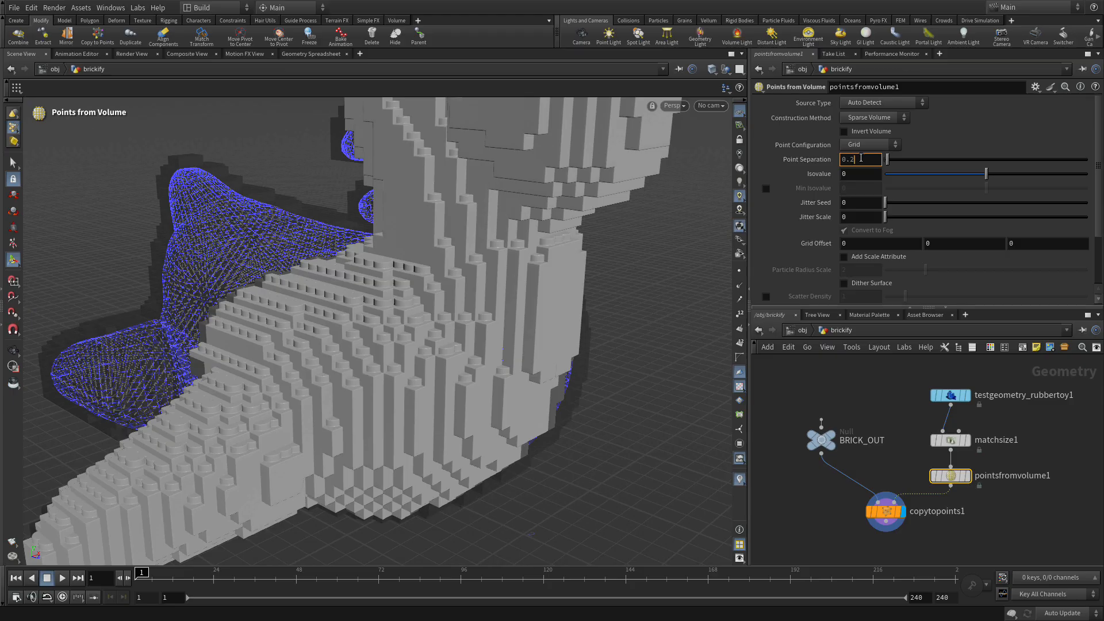
text(2)
key(Return)
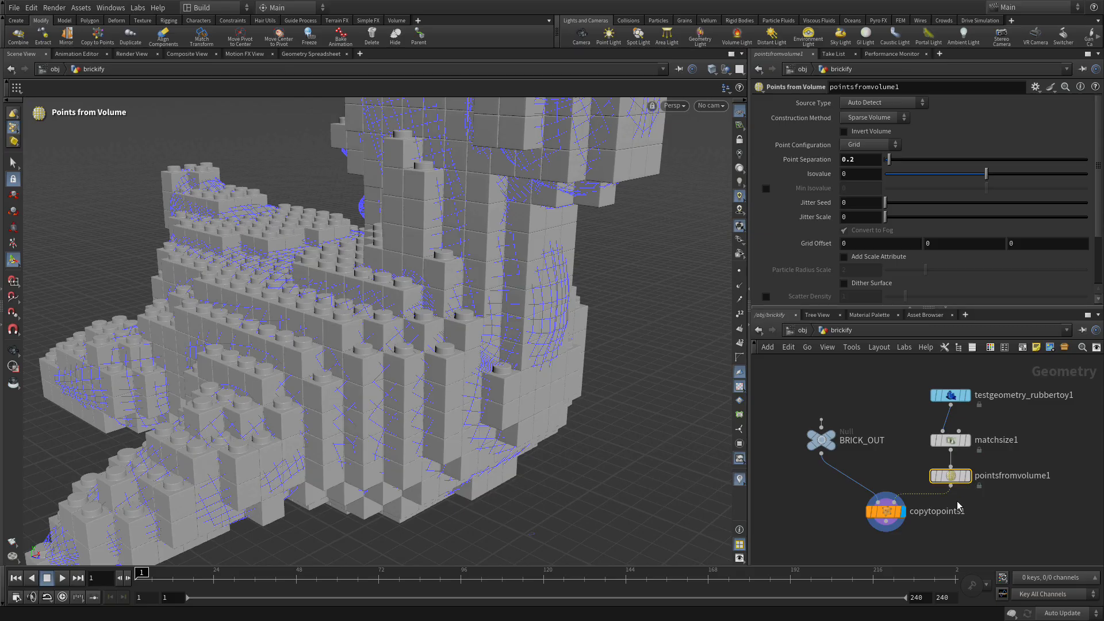
Step: Try a uniform scale of 4 on the rubber toy test geometry and return it to 3
mouse_move(959, 466)
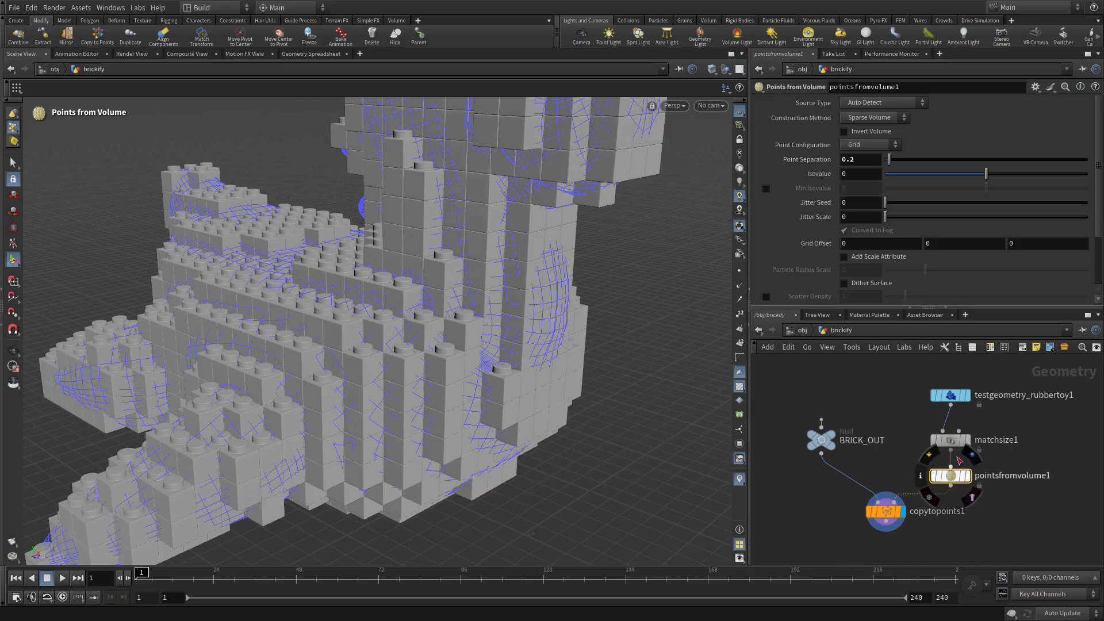
click(951, 395)
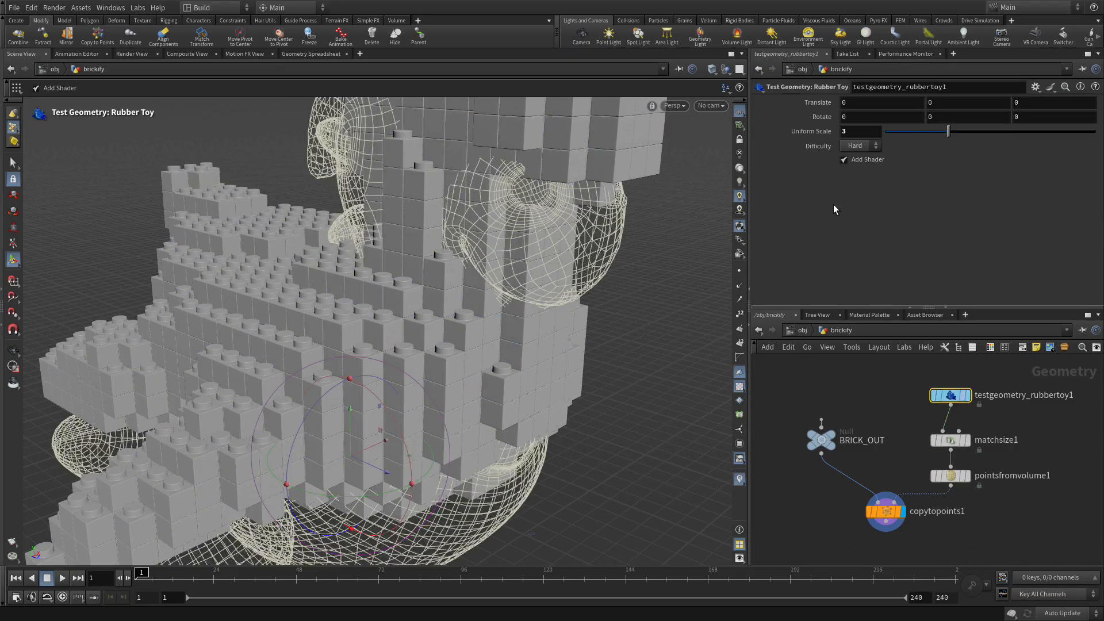
click(847, 131)
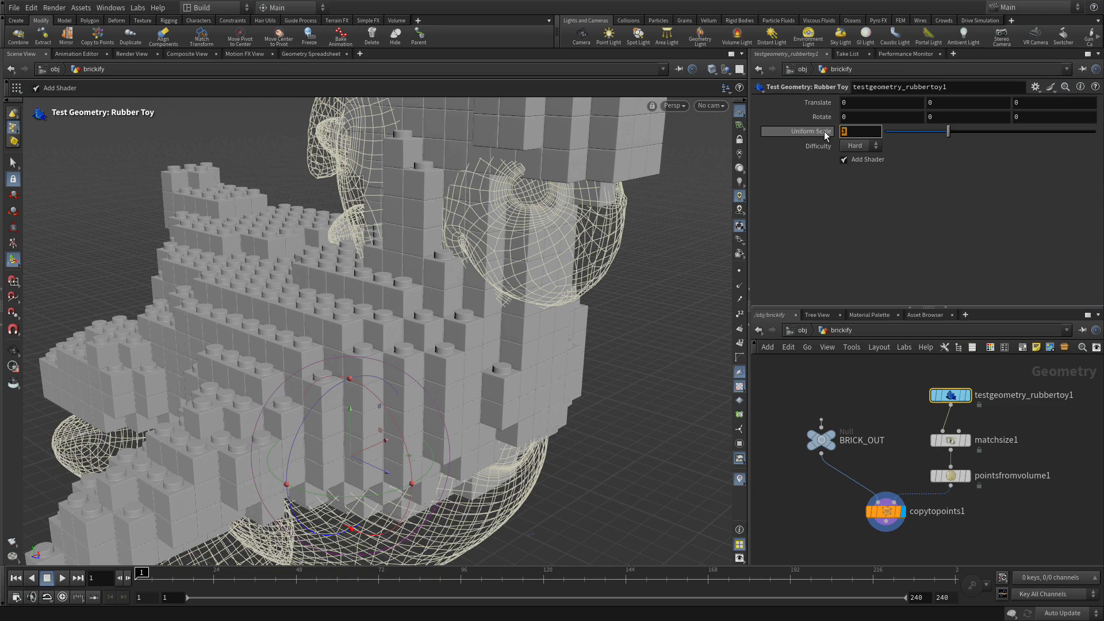
key(Return)
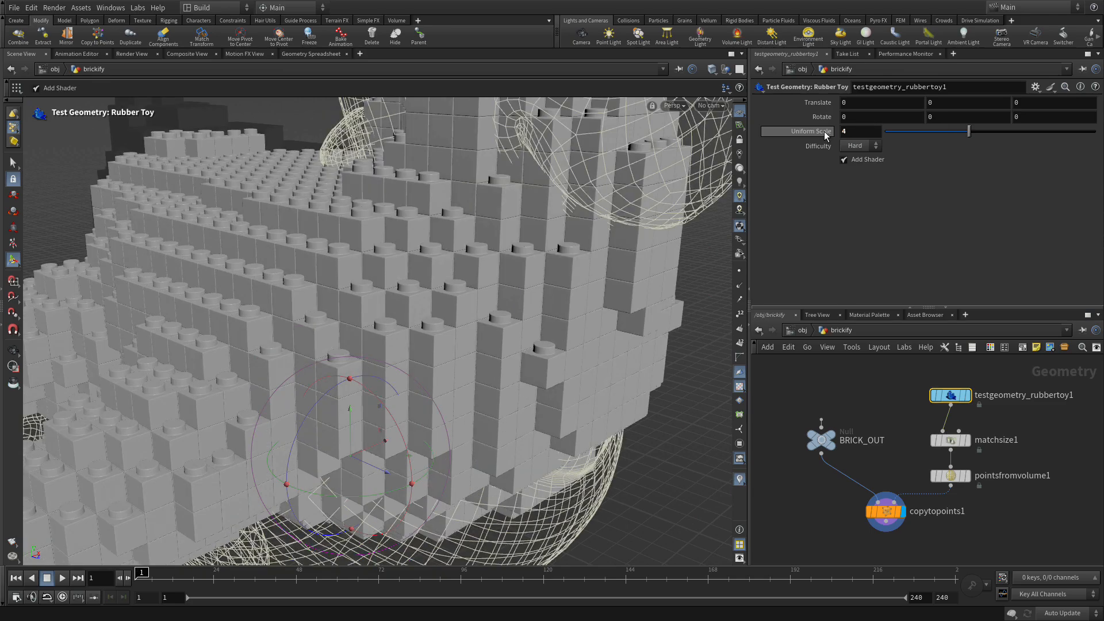
drag(400, 344, 229, 357)
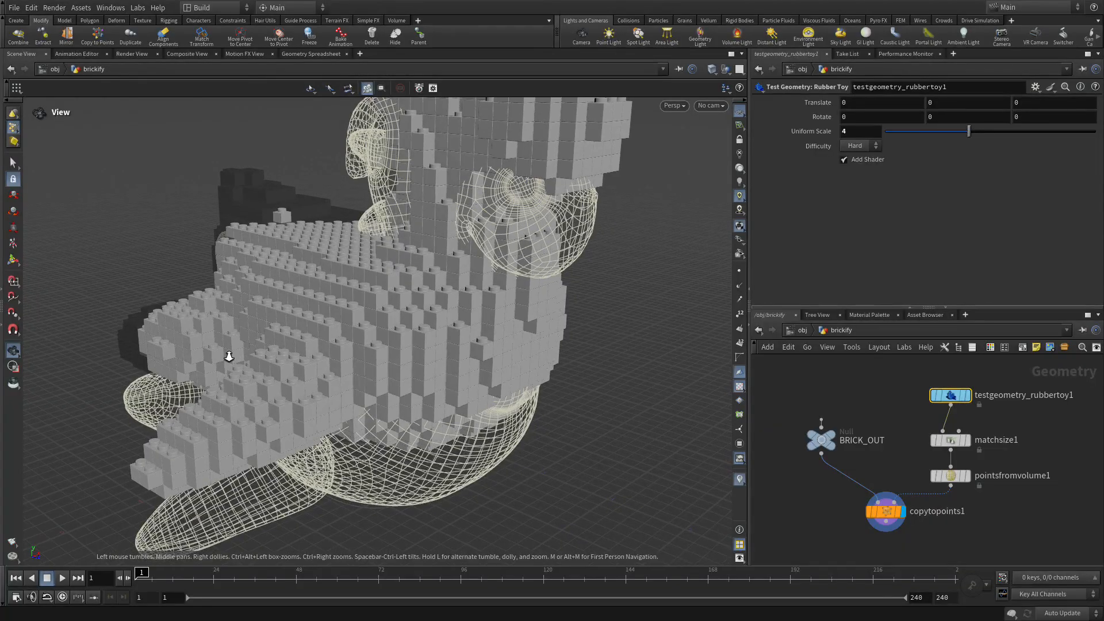
key(Return)
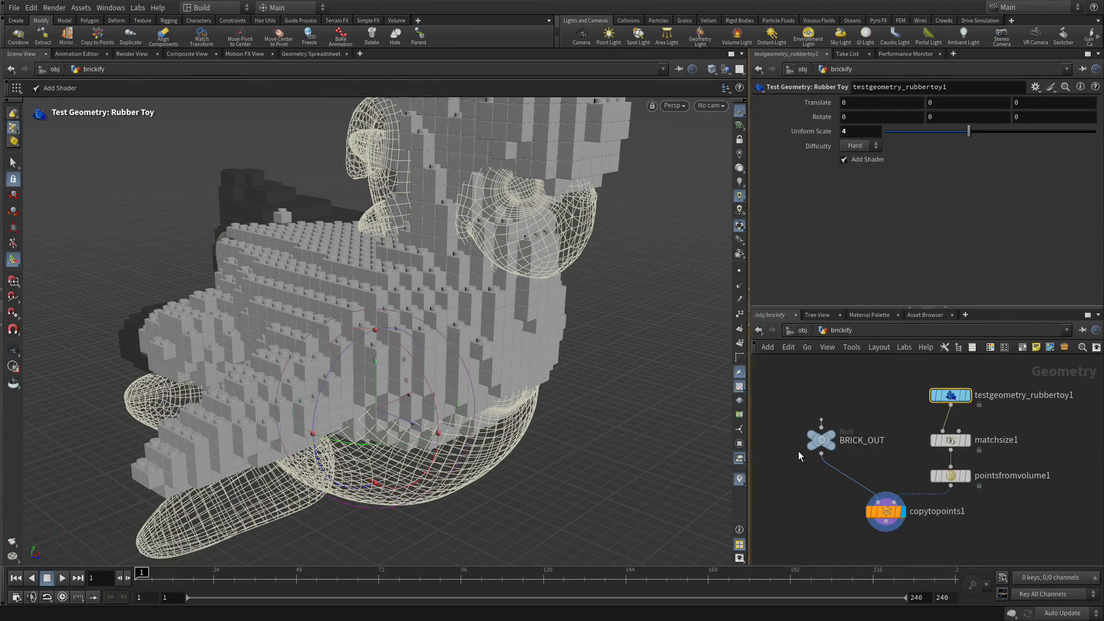
middle_click(952, 481)
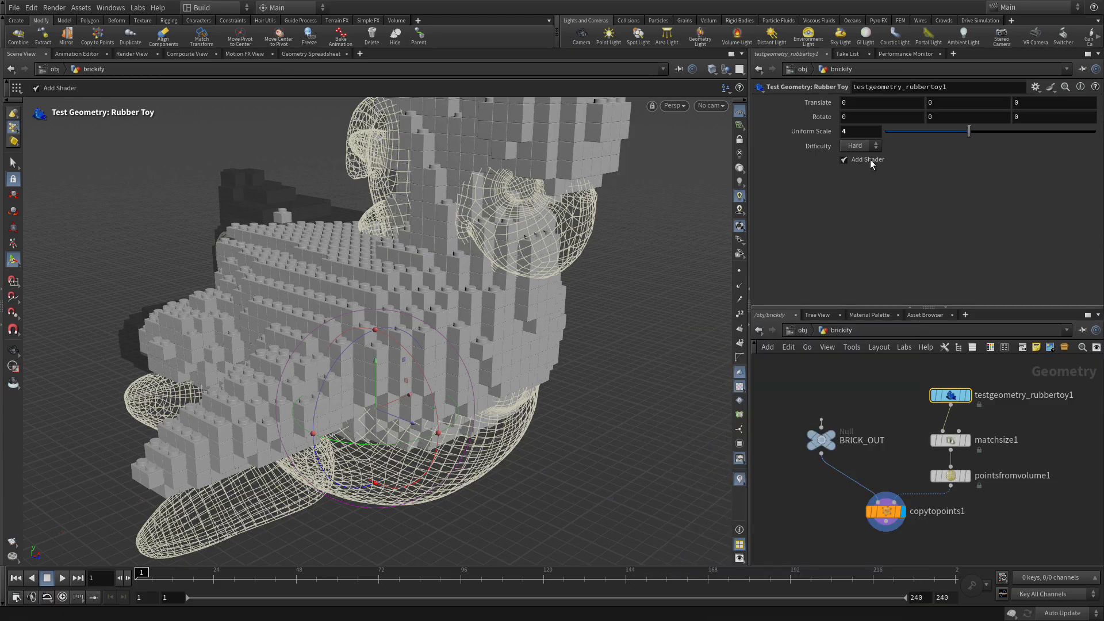
text(3)
key(Return)
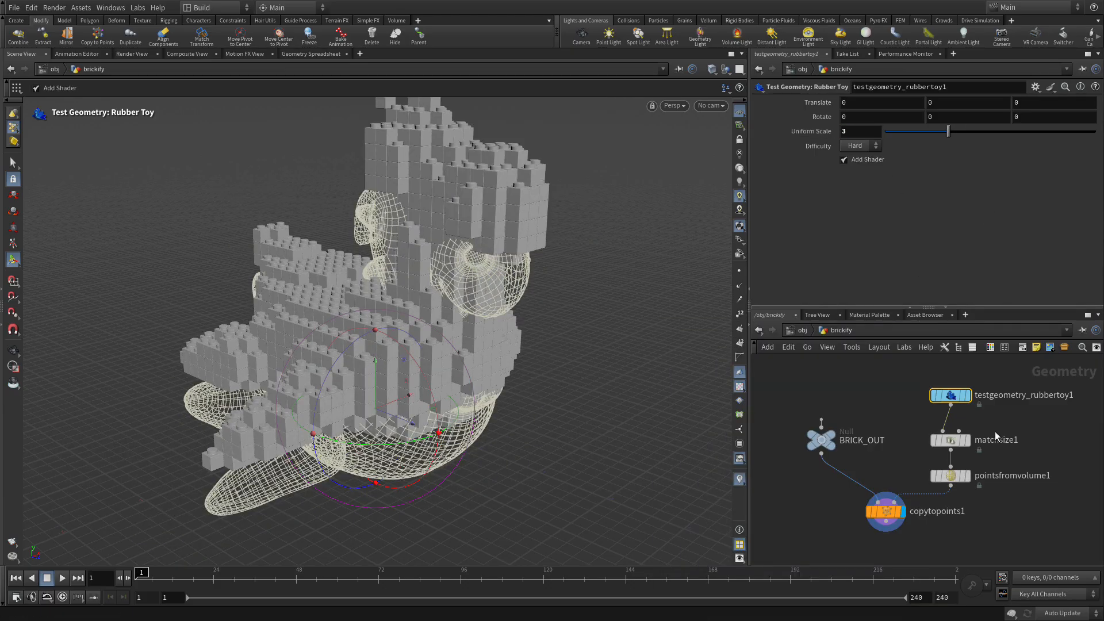
middle_click(950, 477)
Step: Shift the rubber toy node chain up and insert a Color node between pointsfromvolume1 and copytopoints1
drag(985, 498, 919, 381)
drag(948, 480, 943, 444)
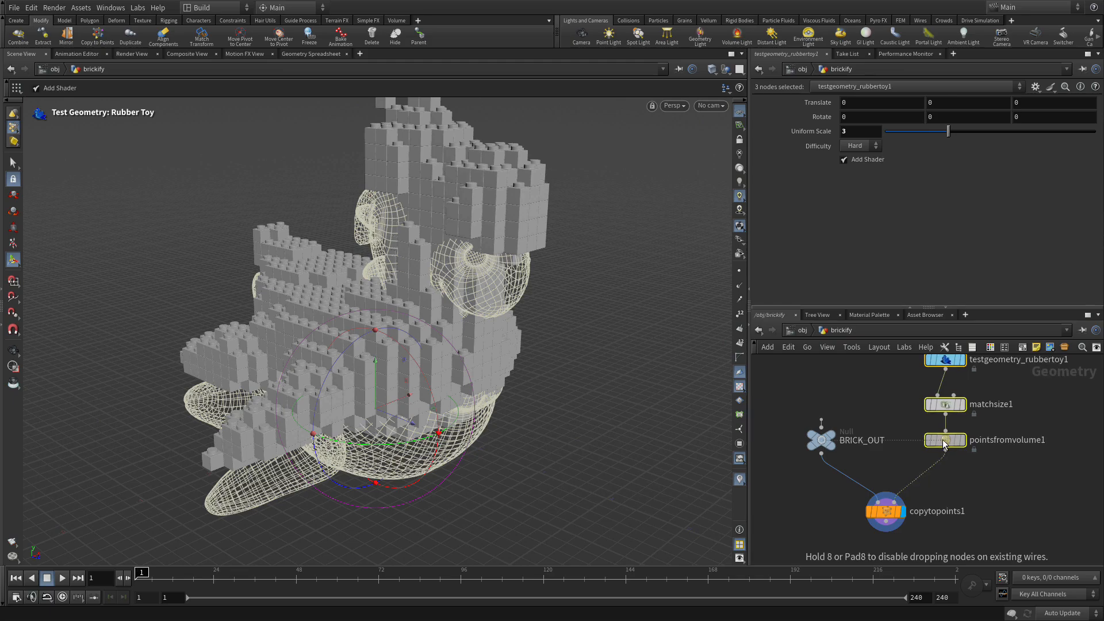
click(960, 475)
key(Tab)
text(colo)
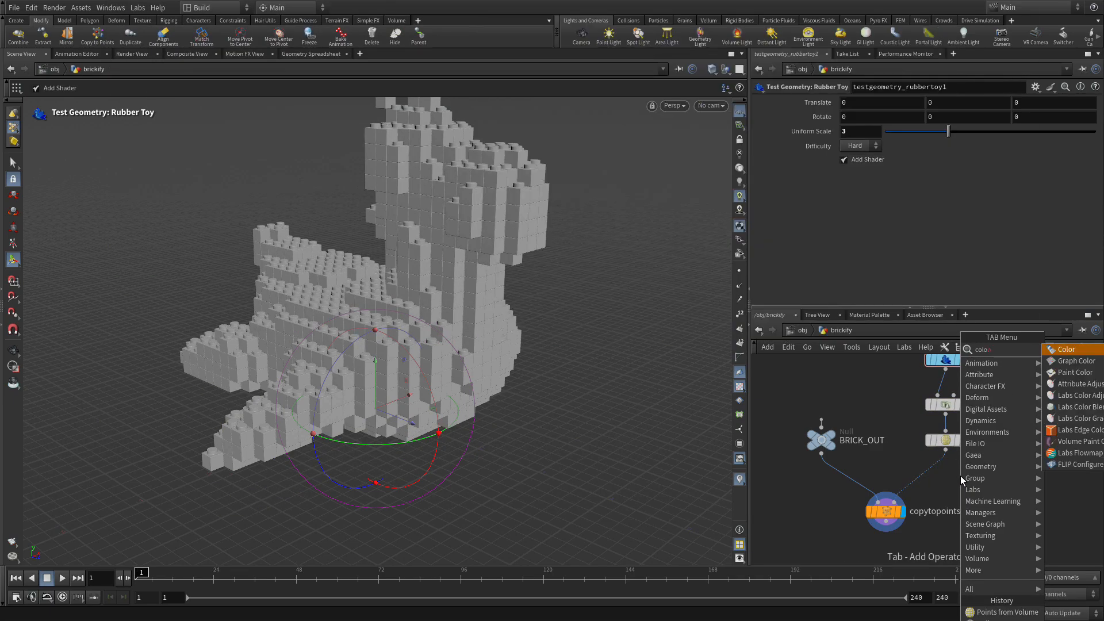
key(Return)
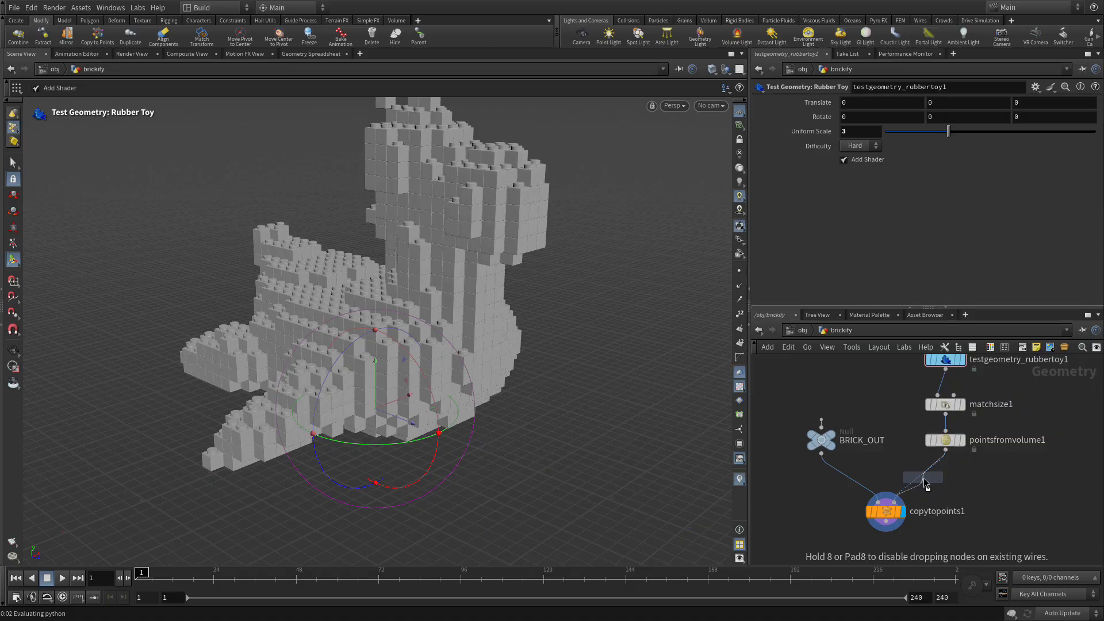
click(923, 482)
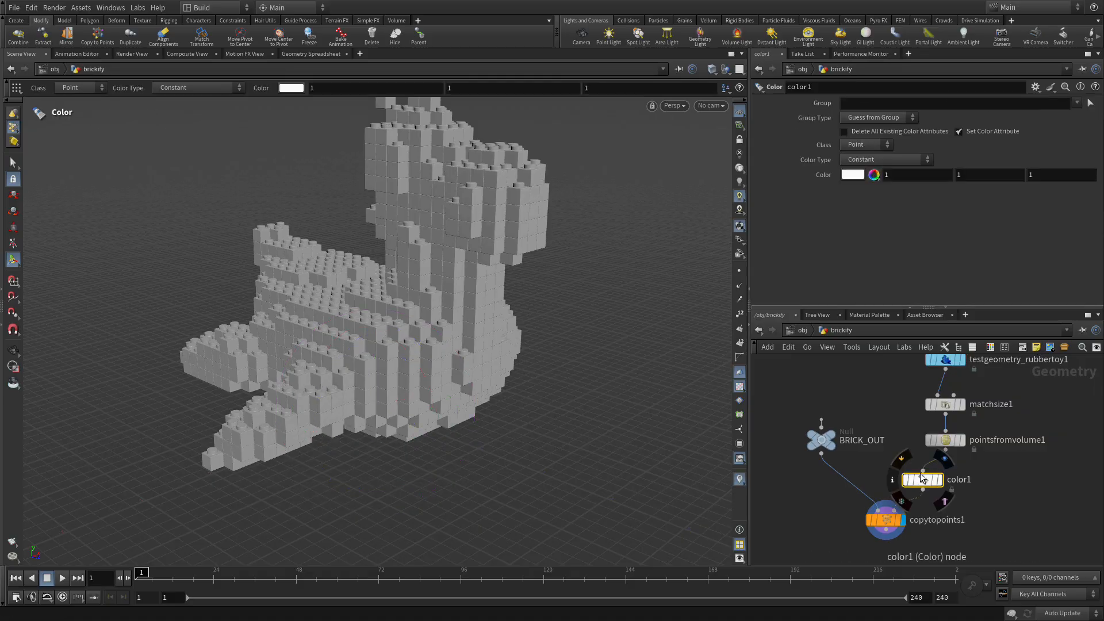
Step: Set the Color node's constant colour to dark red with values 0.5, 0, 0
click(852, 175)
click(805, 112)
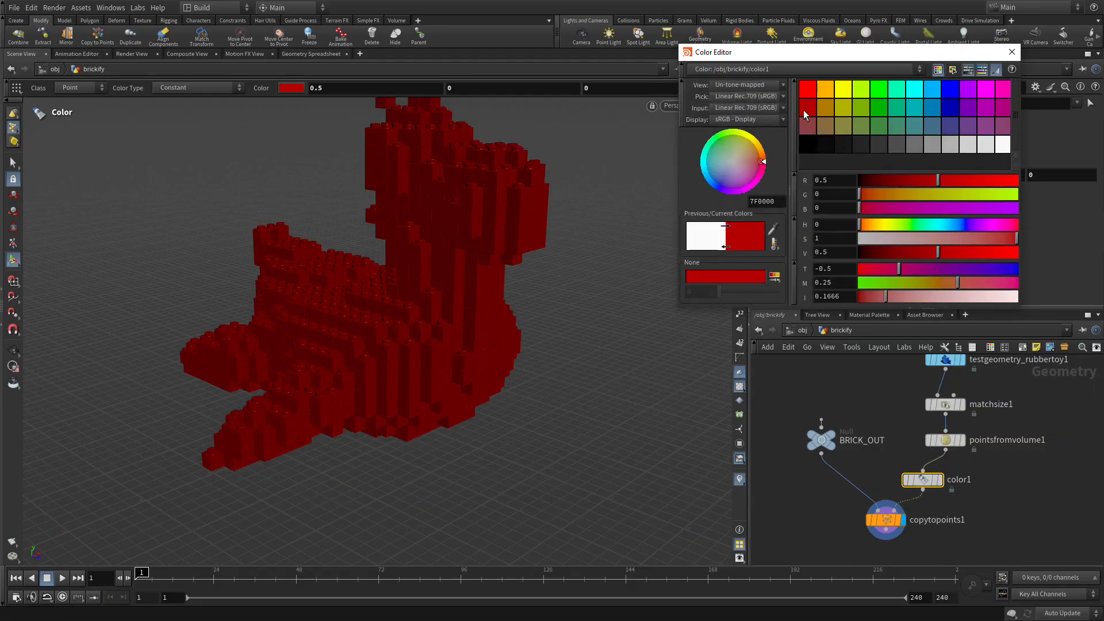
click(1012, 51)
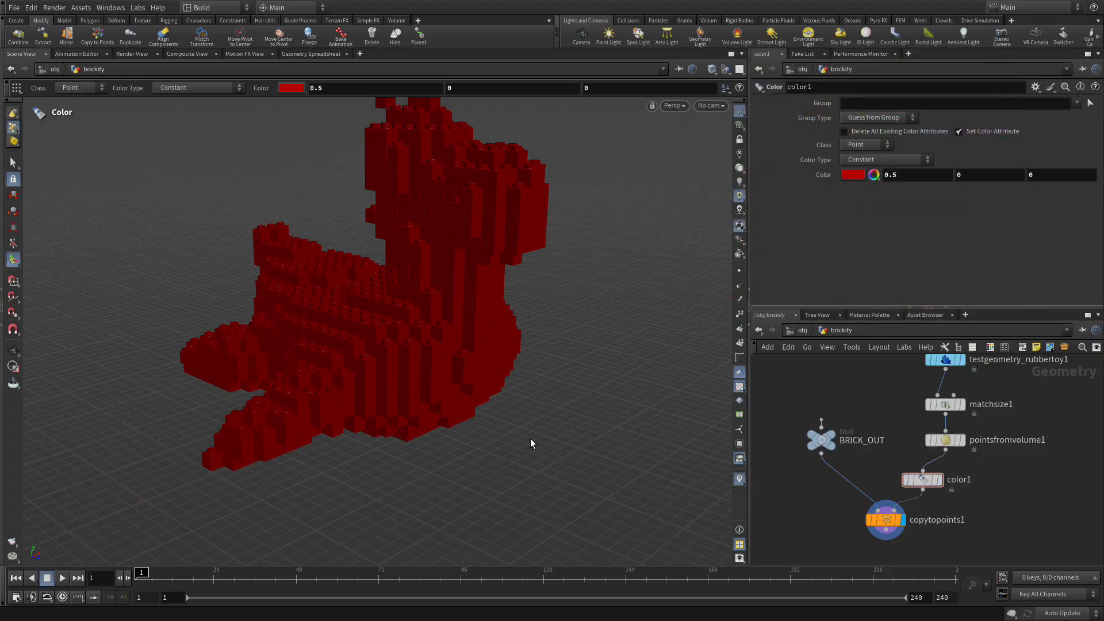
key(Escape)
Step: Examine the red brick toy from several sides, both up close and as a whole
drag(525, 374, 294, 363)
drag(321, 387, 337, 394)
middle_drag(391, 391, 262, 365)
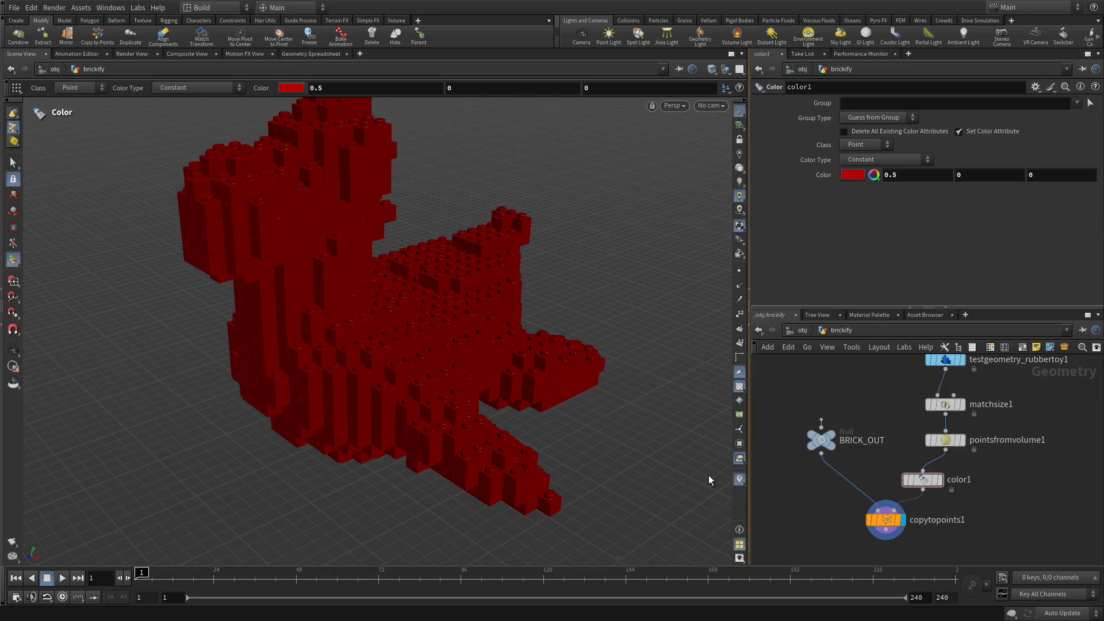
alt+right_drag(471, 374, 591, 315)
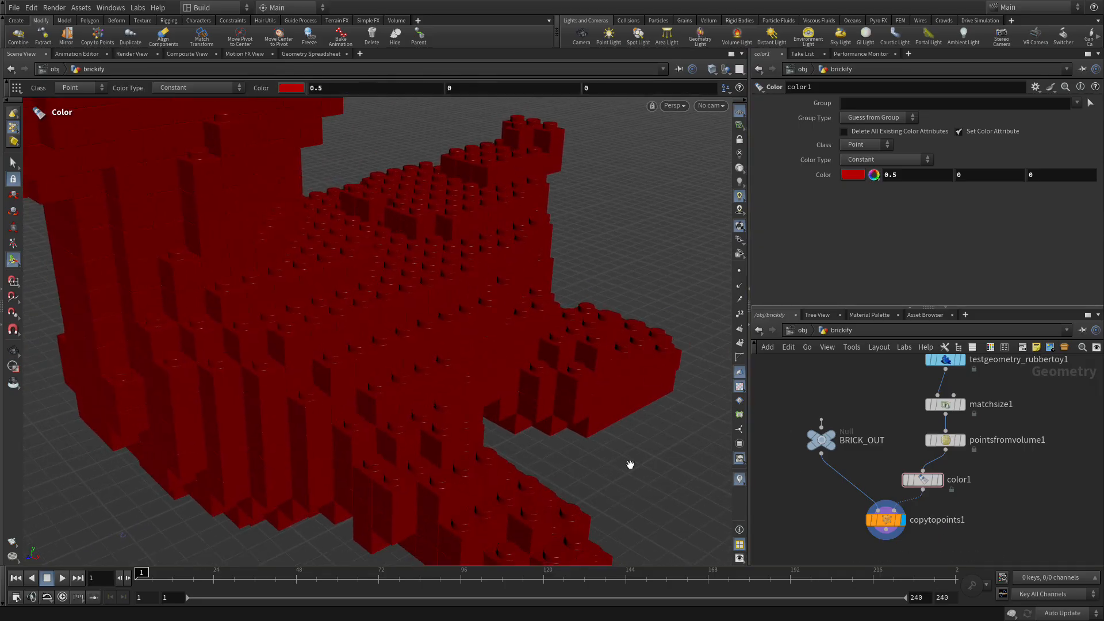
alt+right_drag(362, 337, 473, 339)
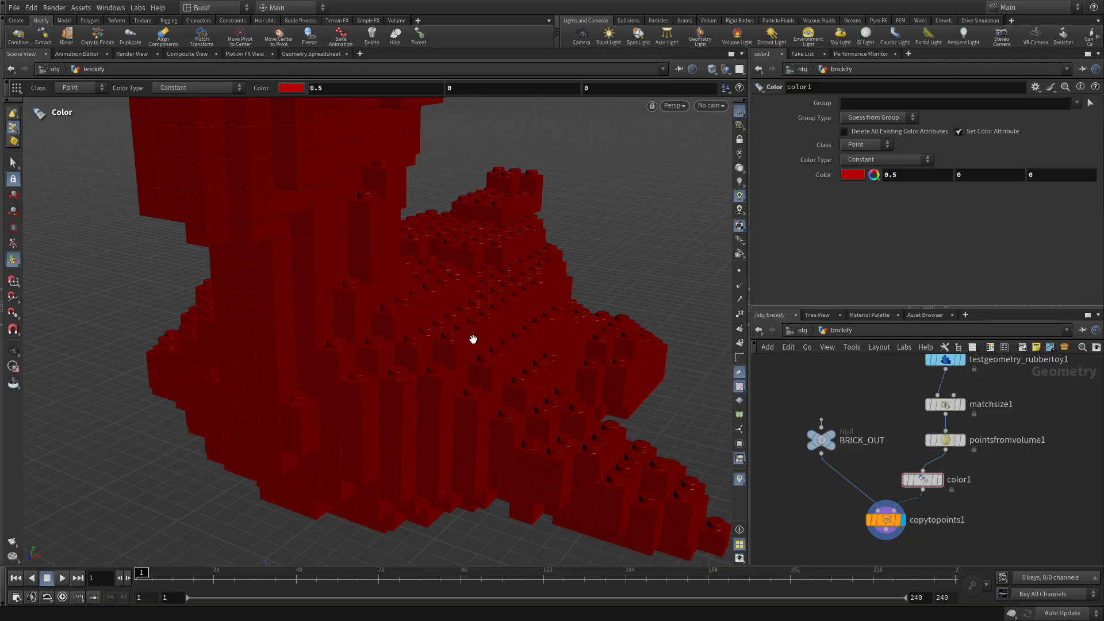
key(space)
right_drag(367, 369, 227, 384)
drag(226, 383, 296, 377)
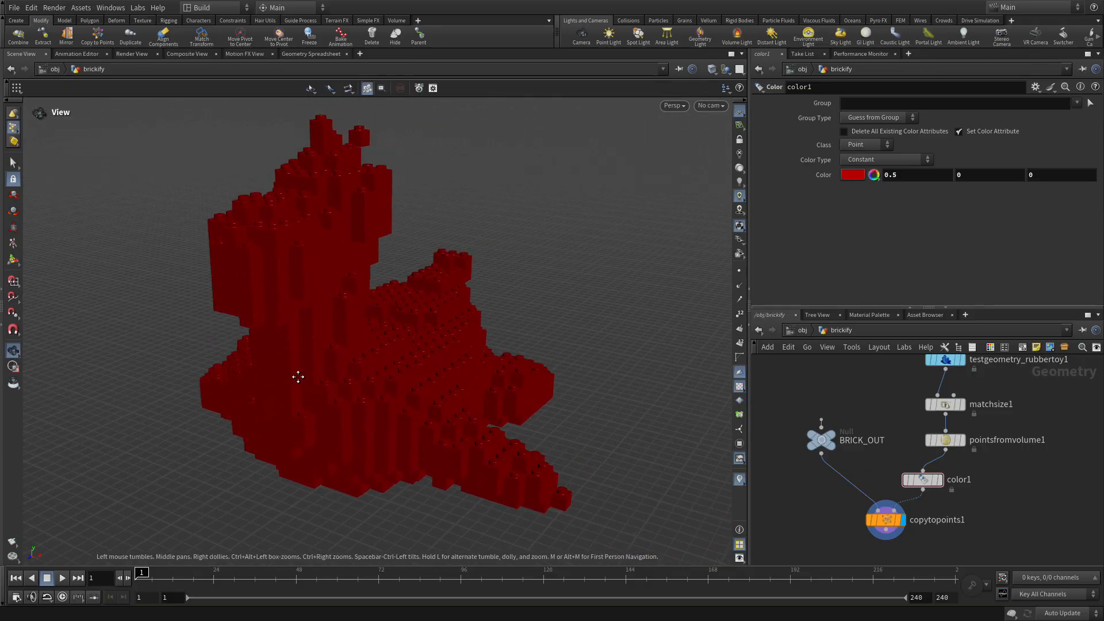
middle_drag(382, 412, 374, 409)
drag(404, 421, 323, 398)
Step: Align the color1 node directly beneath pointsfromvolume1 in the network
right_drag(989, 475, 979, 473)
middle_drag(1001, 473, 961, 474)
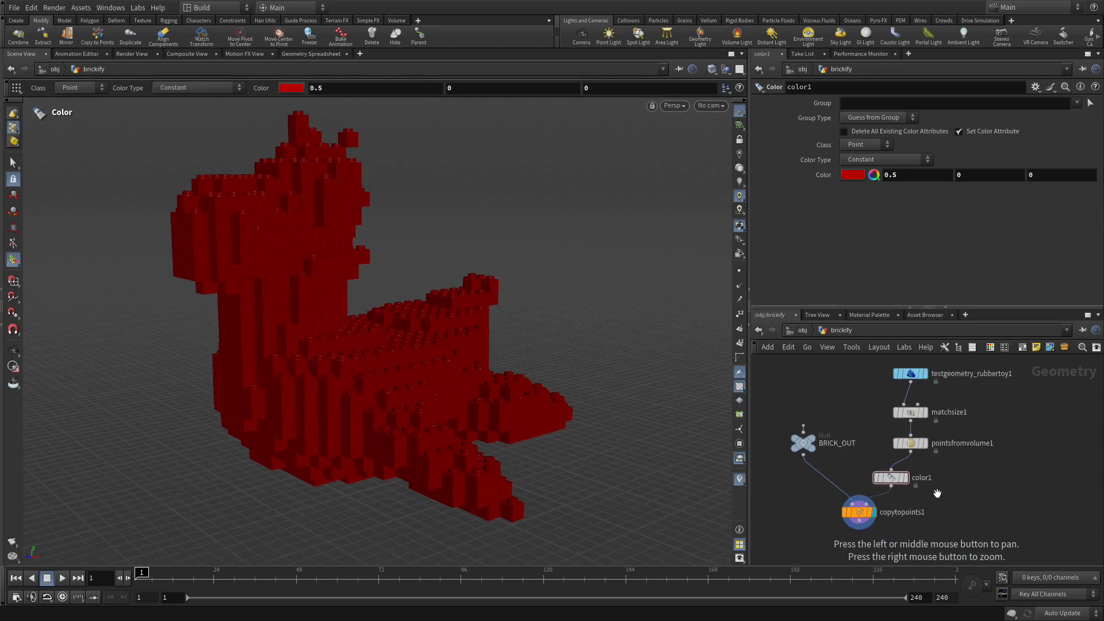
drag(891, 480, 910, 479)
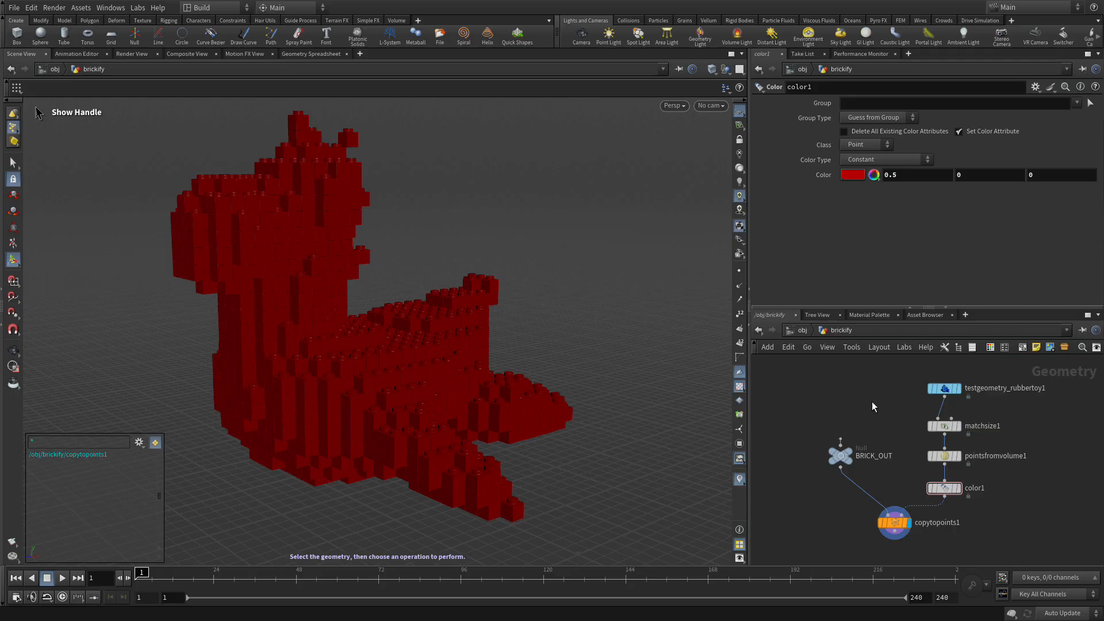
Step: Move the rubber toy node away from the chain and insert a Switch node between it and matchsize1
middle_drag(860, 392, 778, 441)
drag(862, 440, 805, 389)
scroll(844, 418, up, 1)
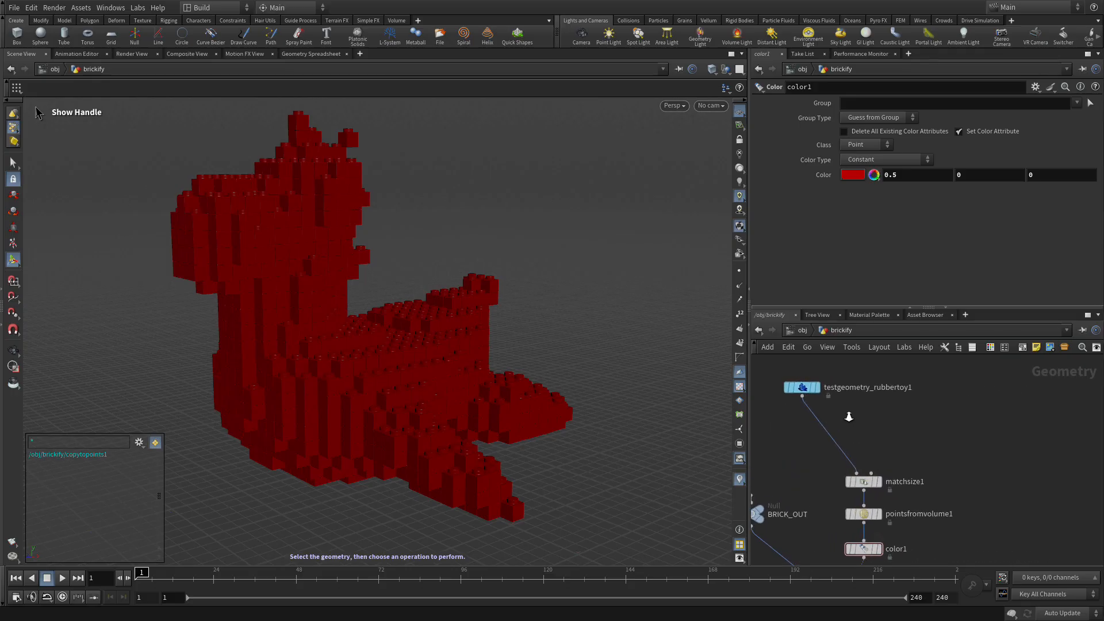
key(Tab)
text(swi)
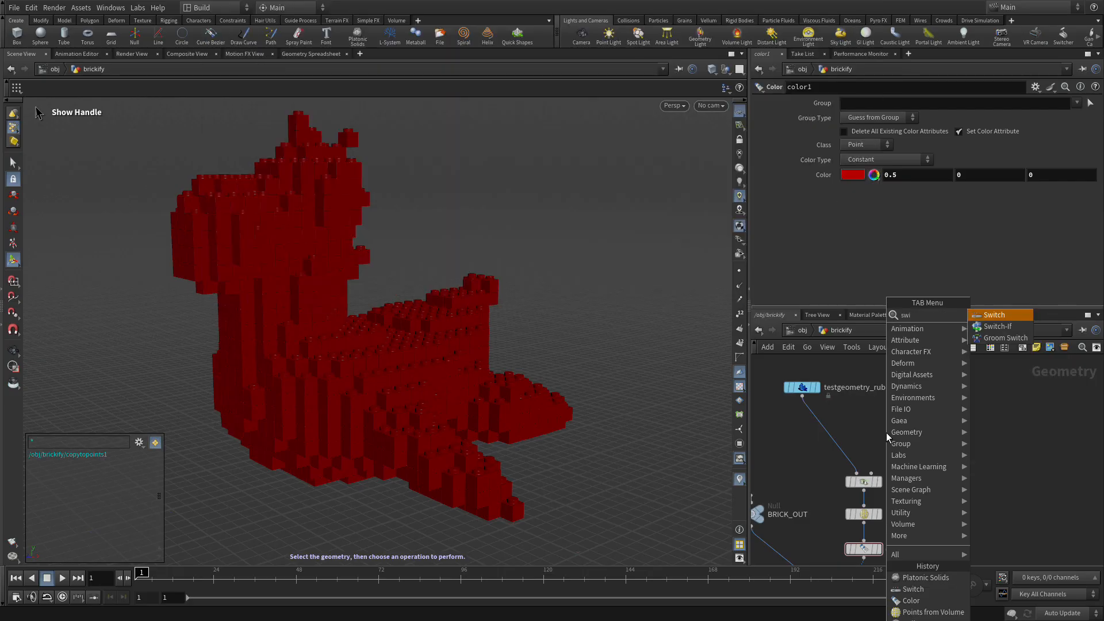
key(Return)
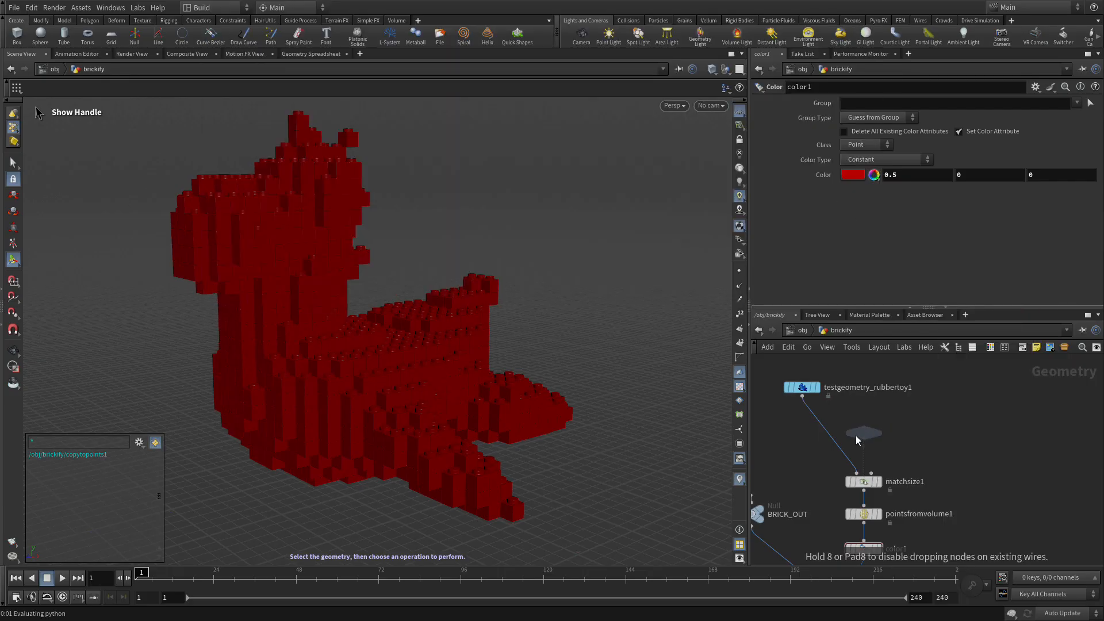
click(834, 444)
drag(834, 444, 855, 440)
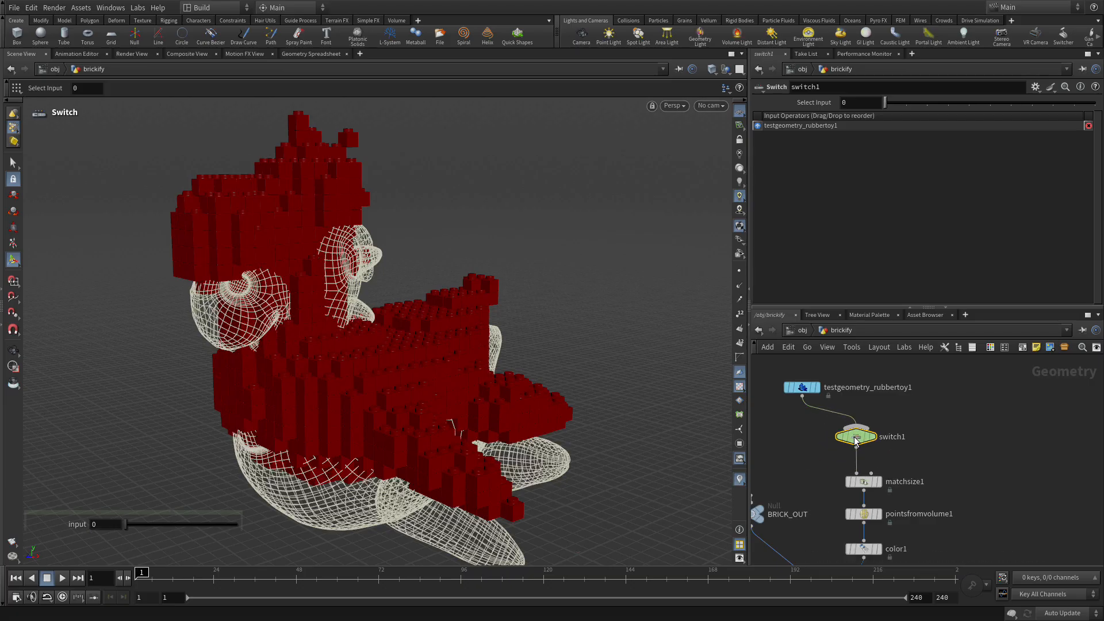
Step: Add a Platonic Solids node beside the rubber toy and Switch nodes
click(932, 432)
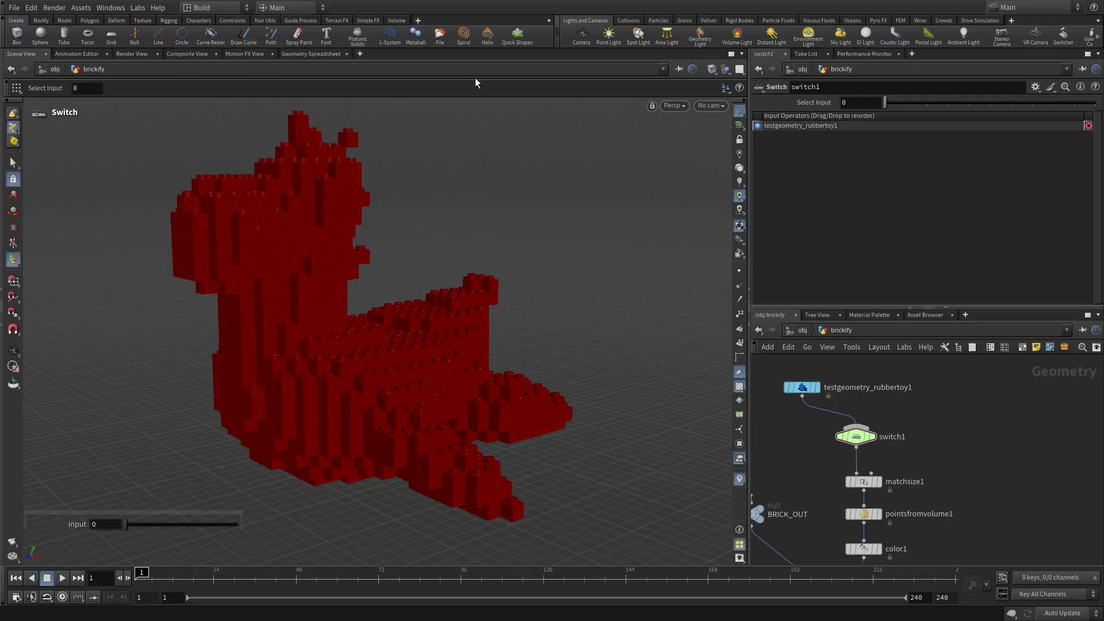
click(356, 36)
click(976, 424)
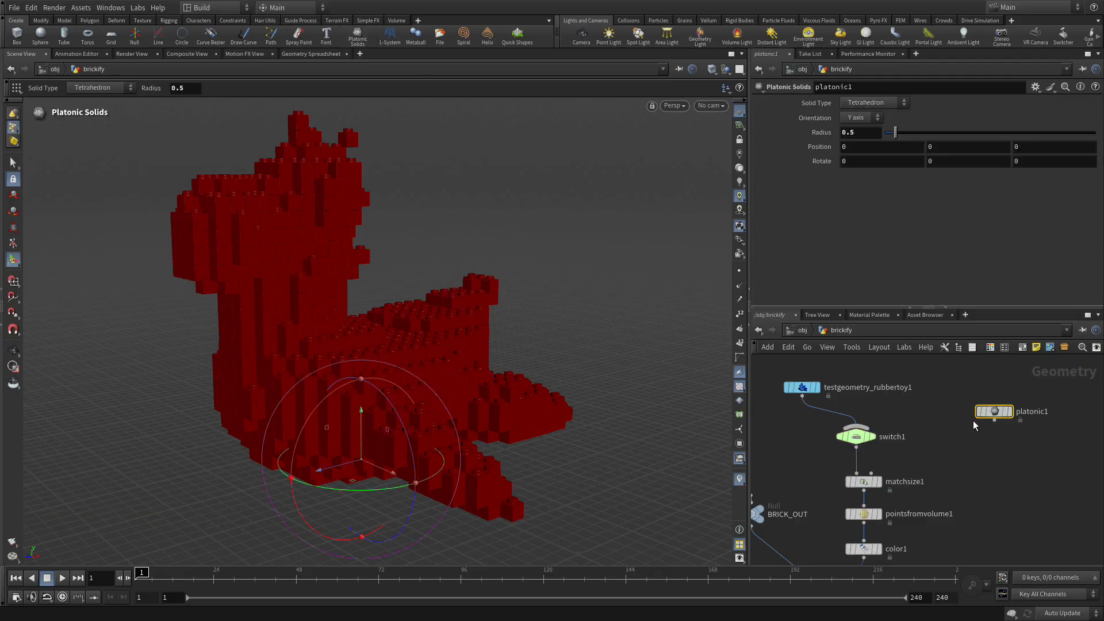
Step: Connect the Platonic Solids node as second input of the Switch node and make it a Utah Teapot with radius 4
click(994, 420)
click(858, 105)
click(870, 185)
click(859, 133)
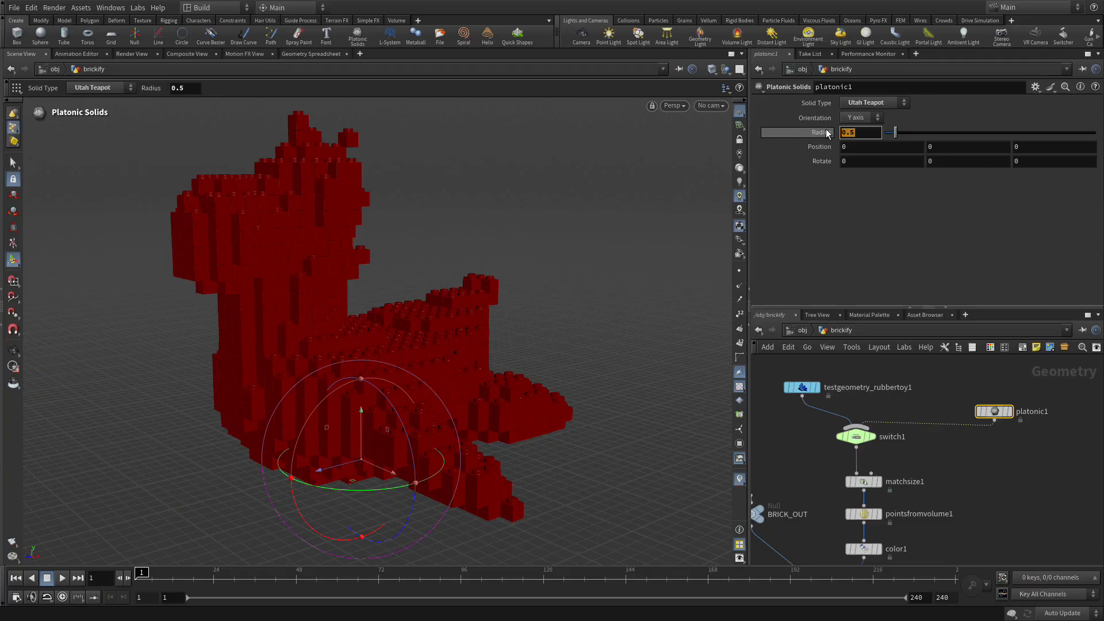
text(4)
key(Return)
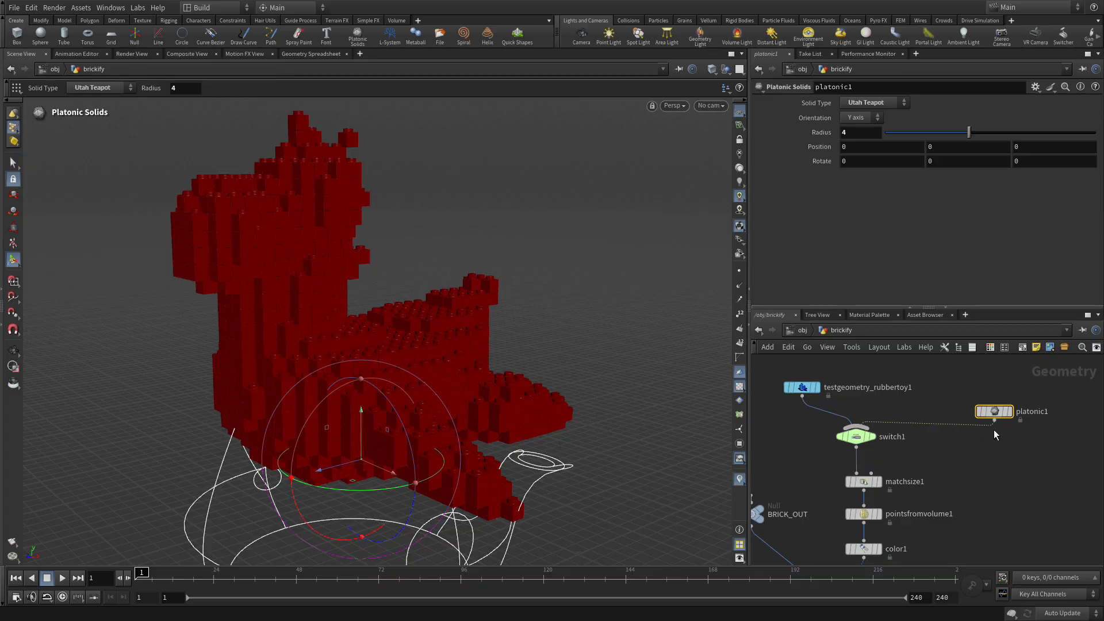
Step: Set switch1's Select Input to 1 so the teapot feeds the brick chain
mouse_move(862, 439)
middle_drag(883, 454, 913, 406)
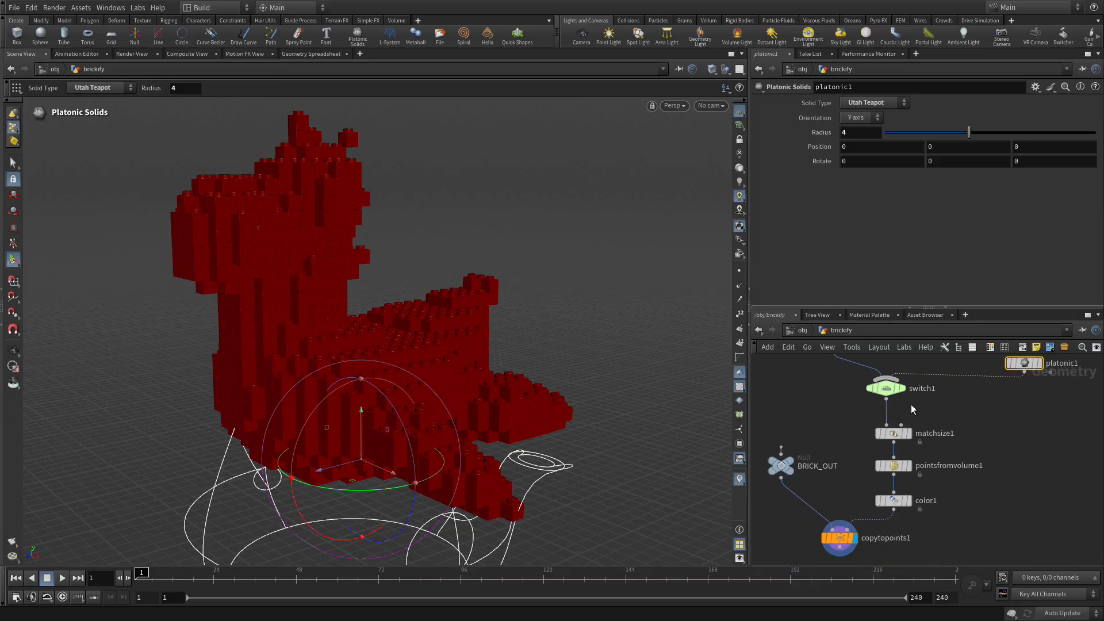
click(886, 388)
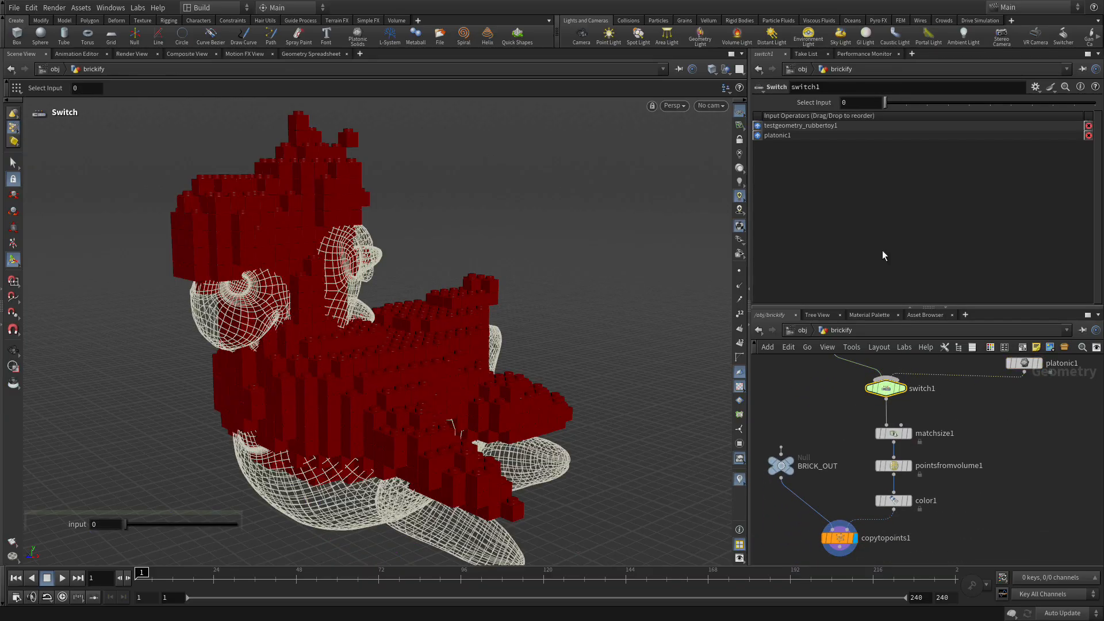
click(903, 102)
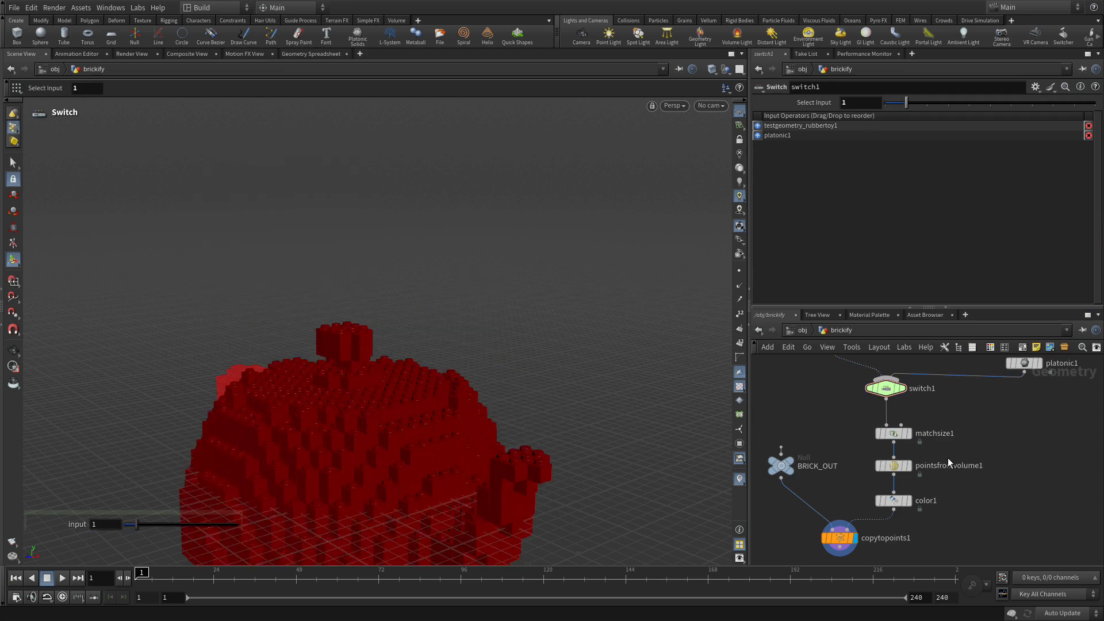
Step: Examine the brick teapot from several angles, checking how its base sits relative to the ground grid
scroll(553, 394, down, 2)
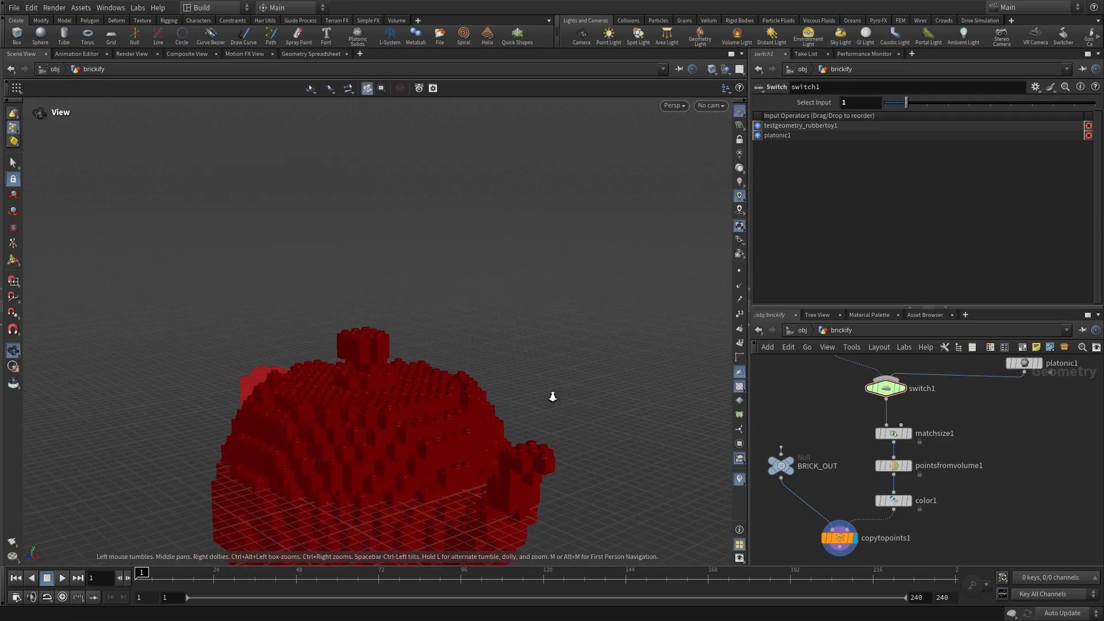
alt+middle_drag(552, 378, 551, 315)
key(Escape)
mouse_move(592, 428)
mouse_down()
mouse_move(567, 419)
mouse_move(616, 413)
mouse_move(600, 433)
mouse_up()
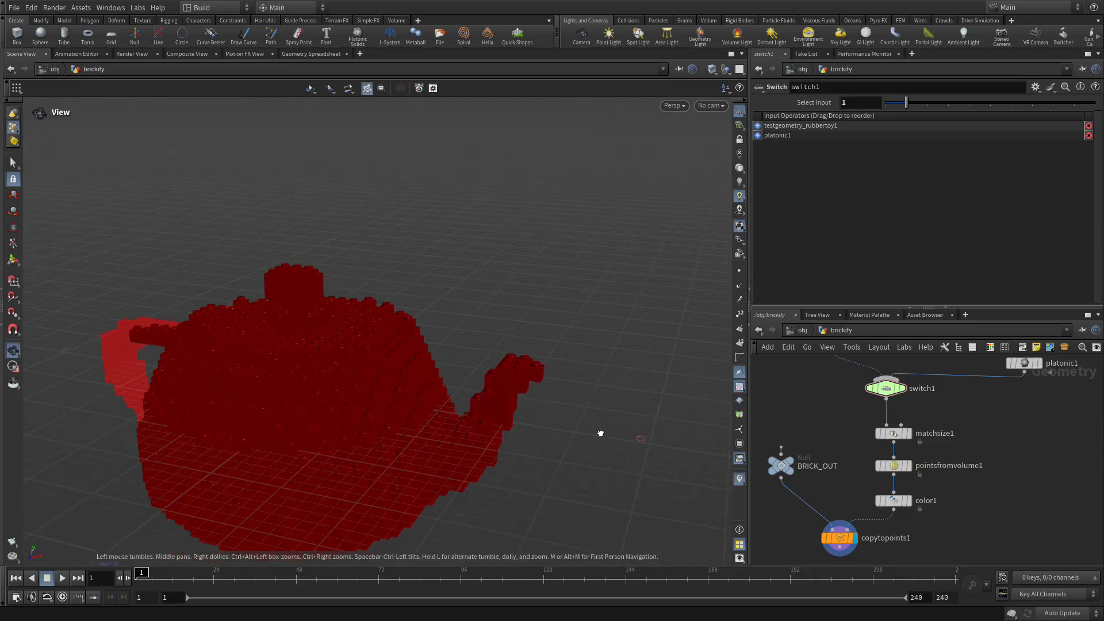
middle_drag(543, 385, 651, 358)
right_drag(458, 384, 504, 354)
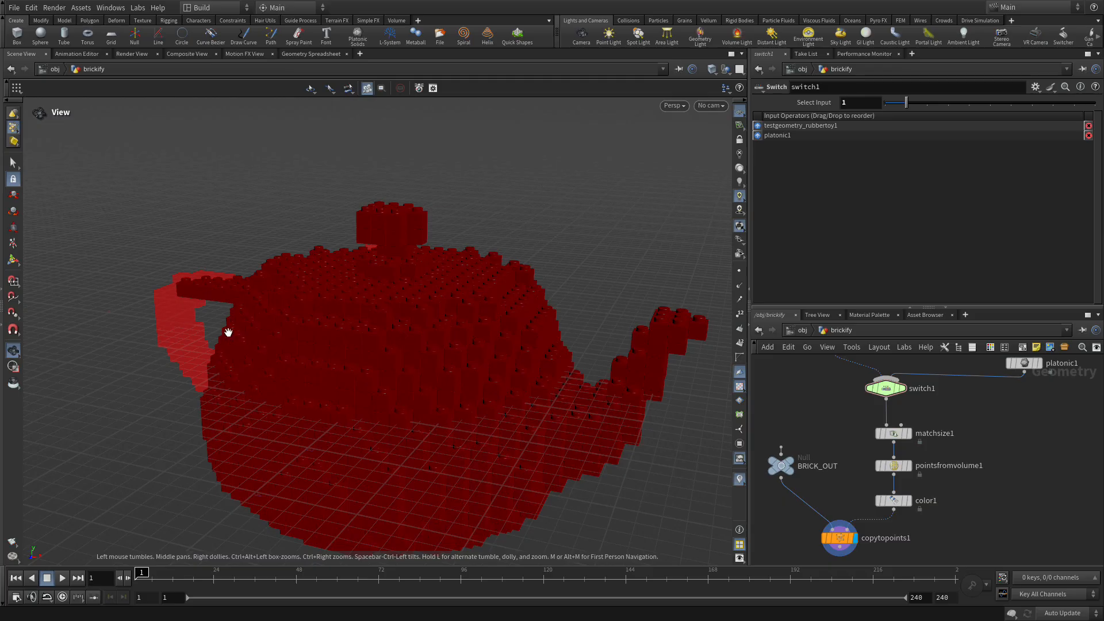
key(Return)
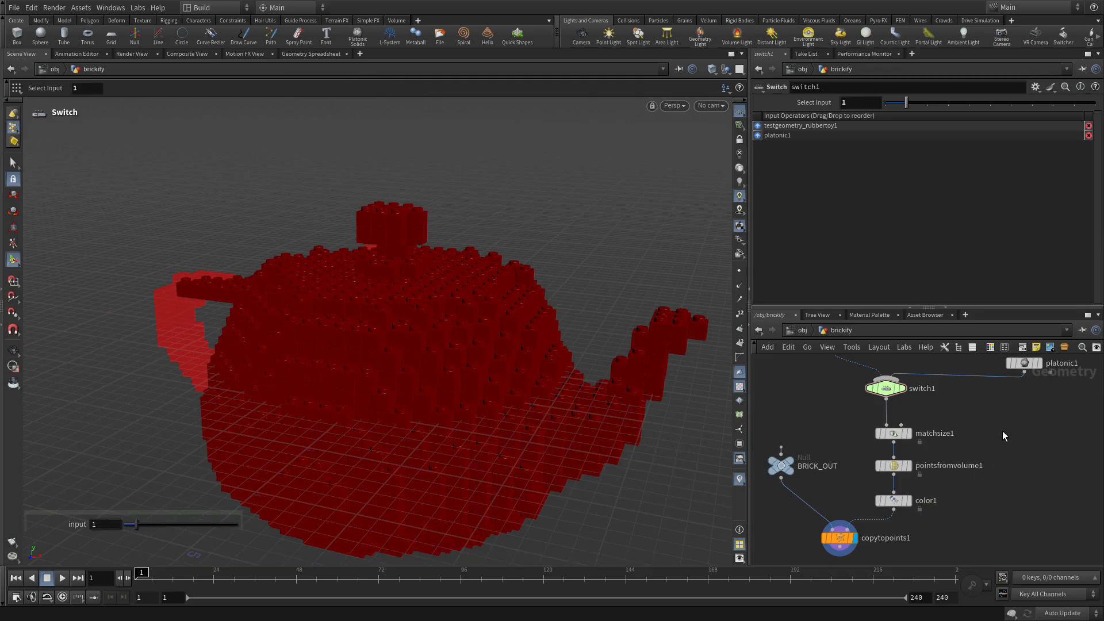
Step: Clear the Group of matchsize1 and set its Group Type to Guess from Group
click(894, 434)
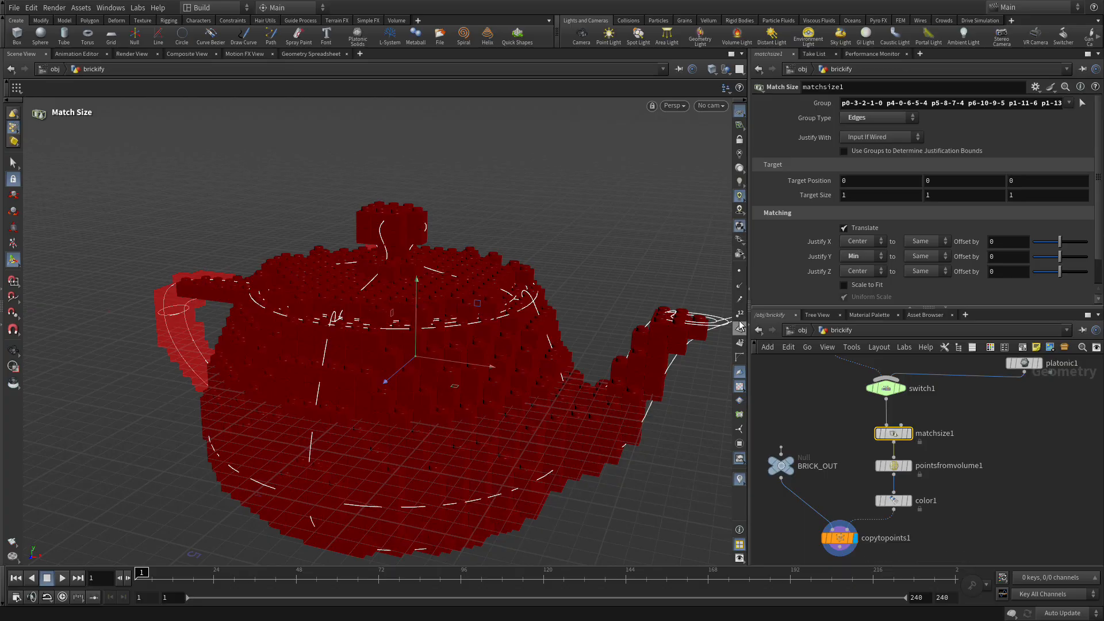
click(860, 104)
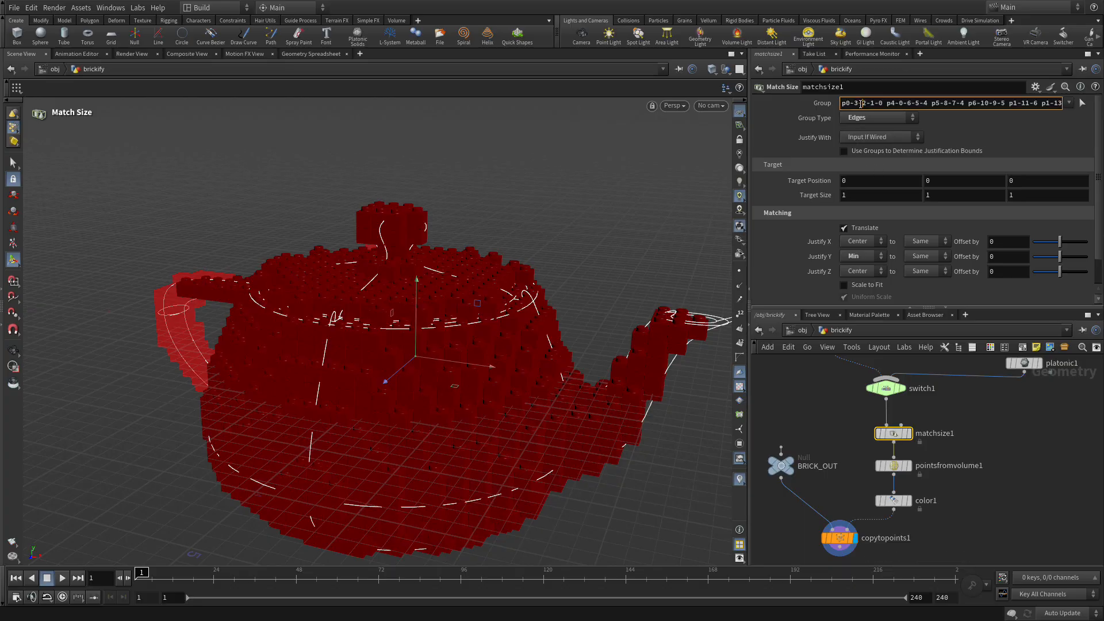
key(BackSpace)
key(Return)
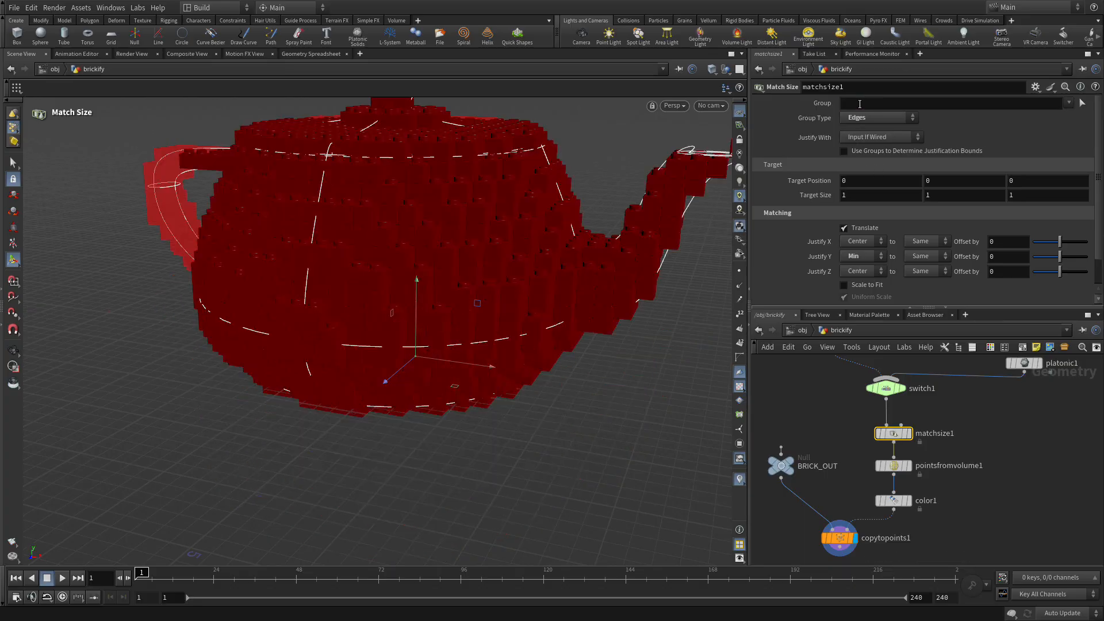
click(865, 119)
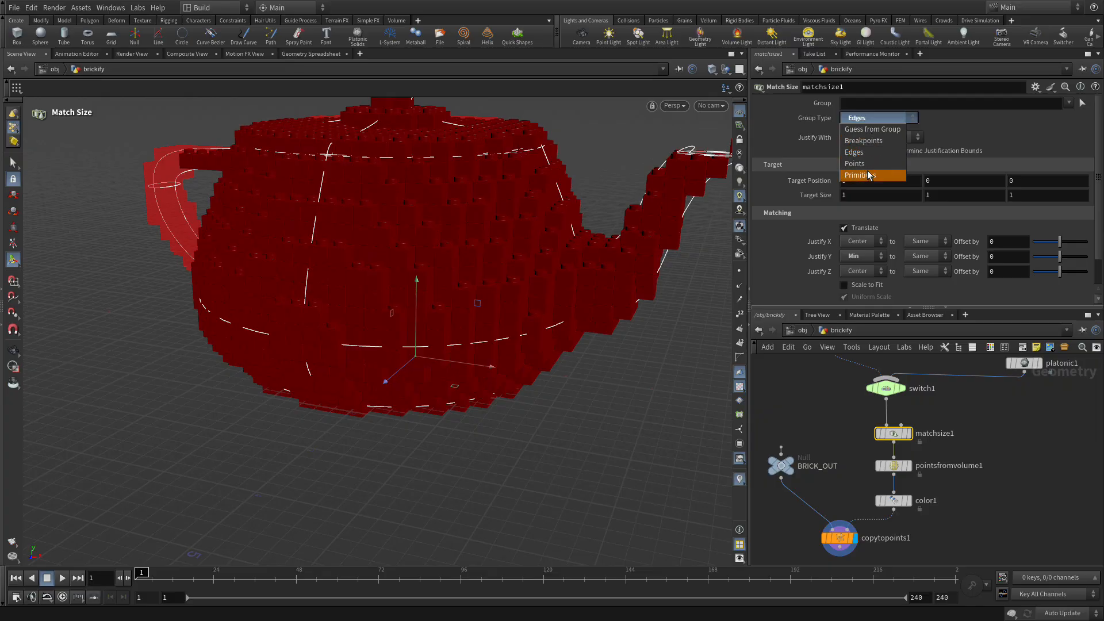
click(867, 171)
click(868, 118)
click(867, 123)
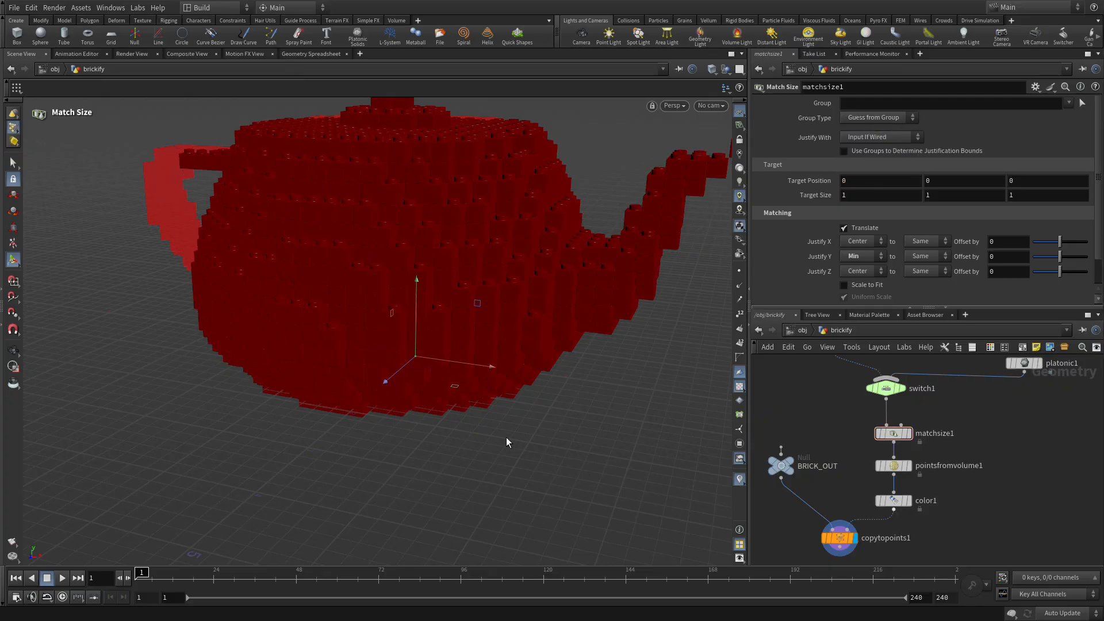
Step: Clear the Target Points of copytopoints1 so that bricks are copied onto every point
key(Escape)
scroll(535, 362, down, 3)
drag(512, 347, 402, 394)
key(Return)
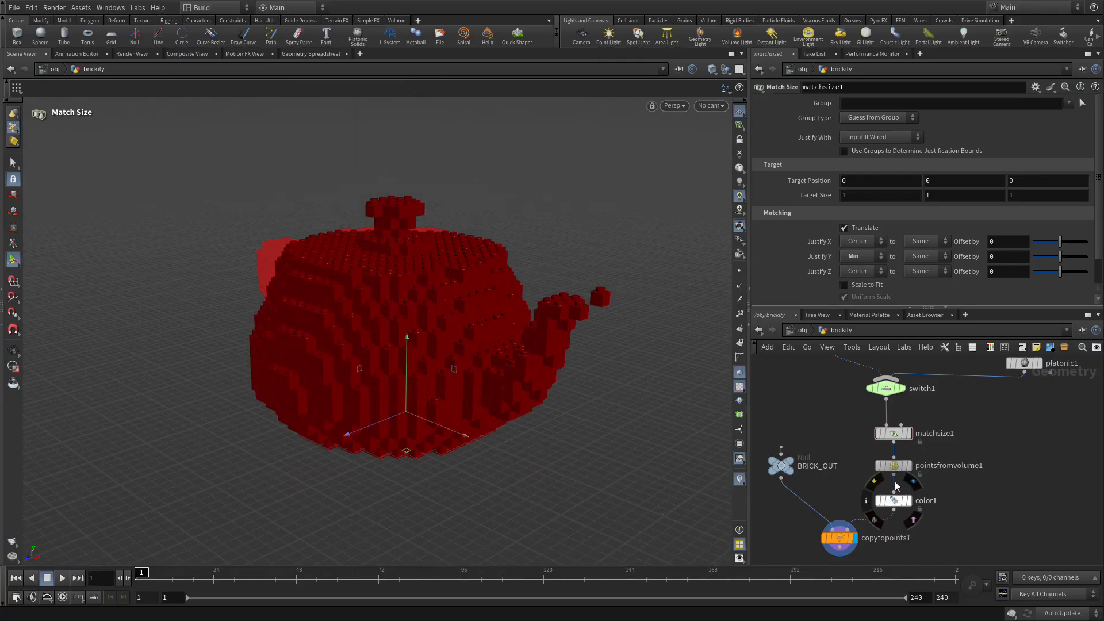
click(840, 539)
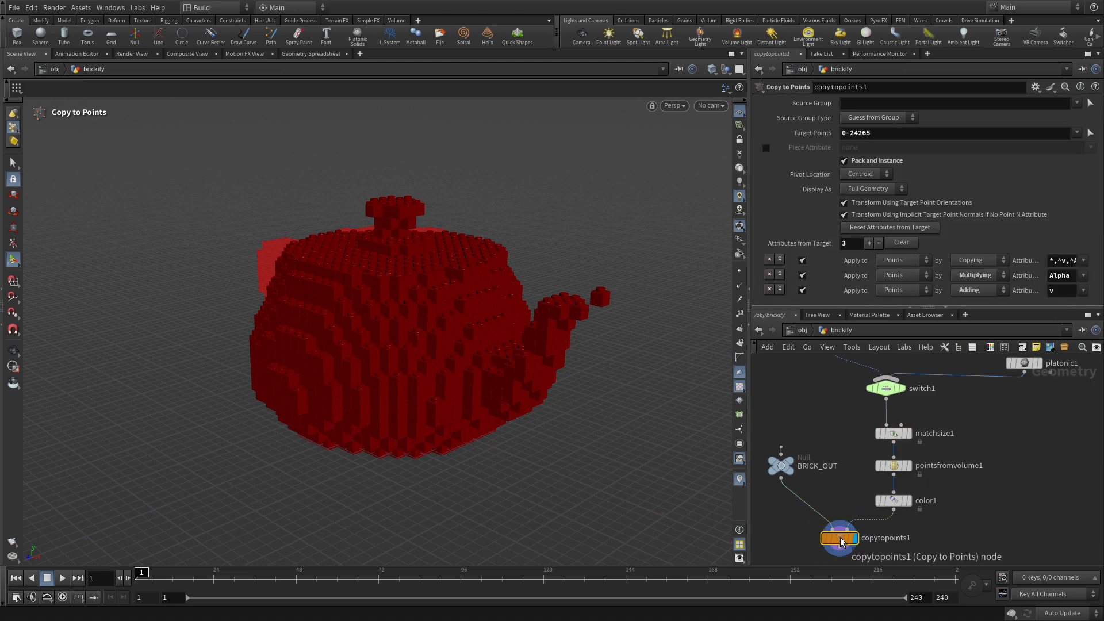
click(877, 134)
key(BackSpace)
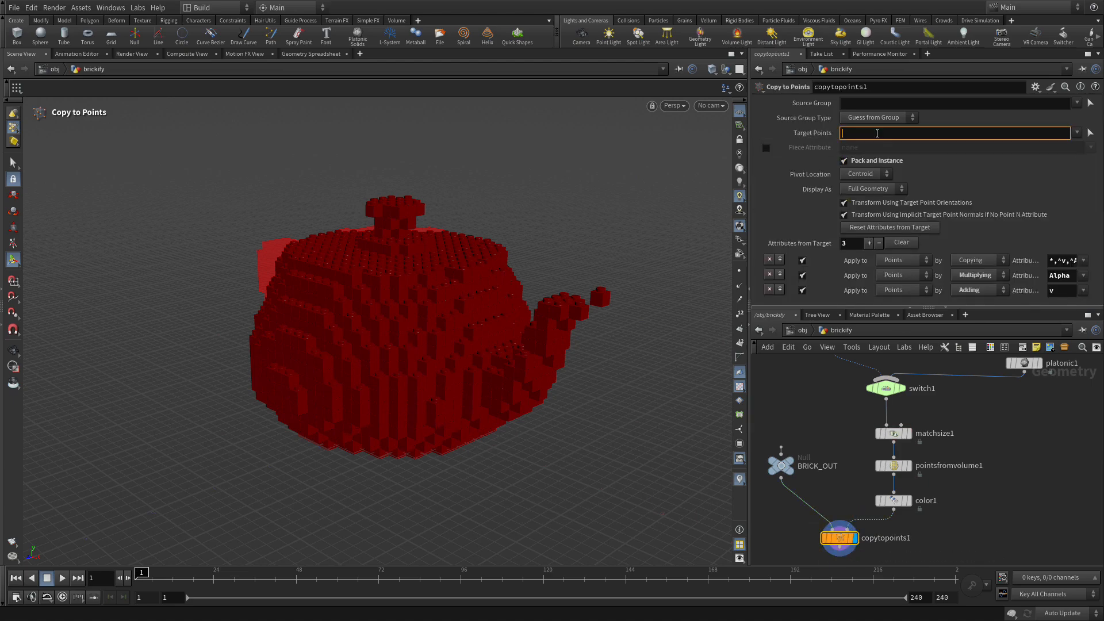
key(Return)
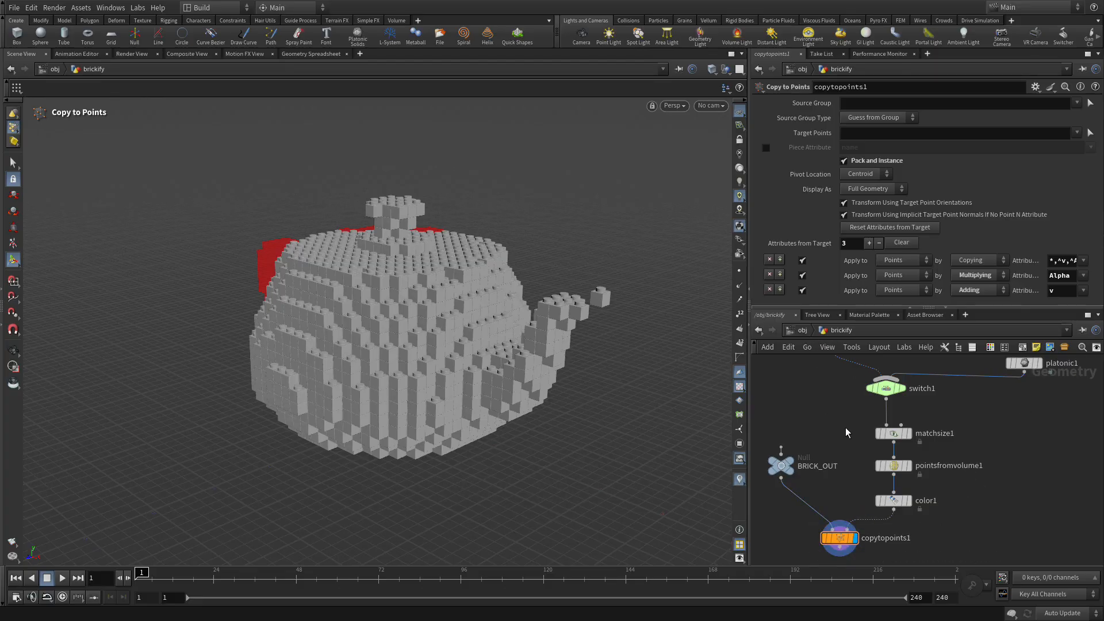
Step: Toggle switch1's Select Input to 0 and back to 1 to compare the brick toy with the brick teapot
click(885, 387)
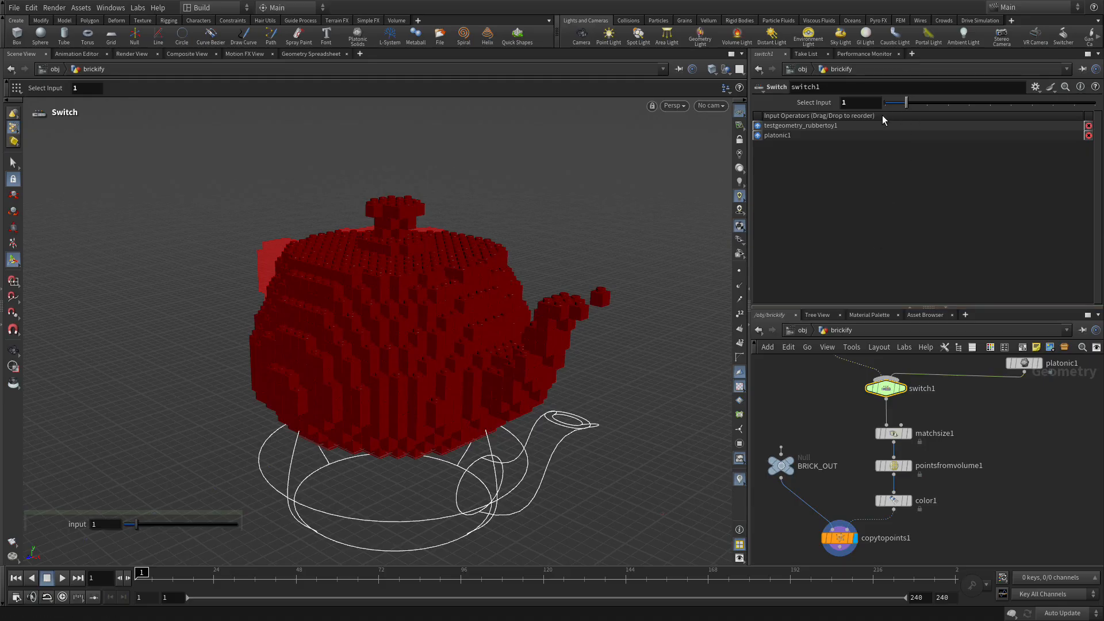
drag(906, 103, 895, 104)
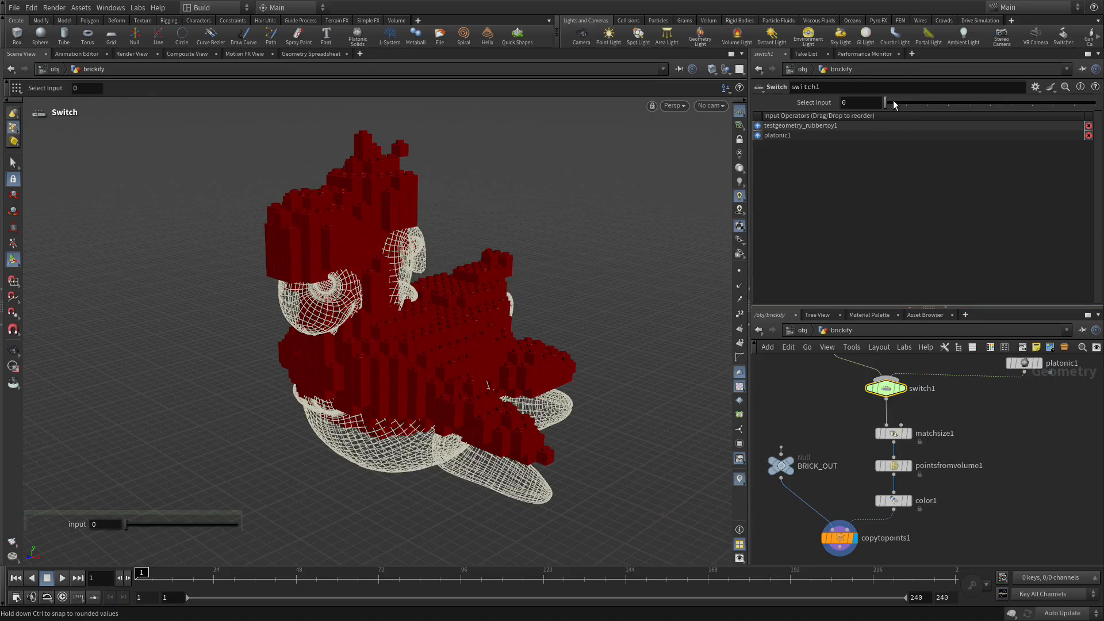
click(906, 104)
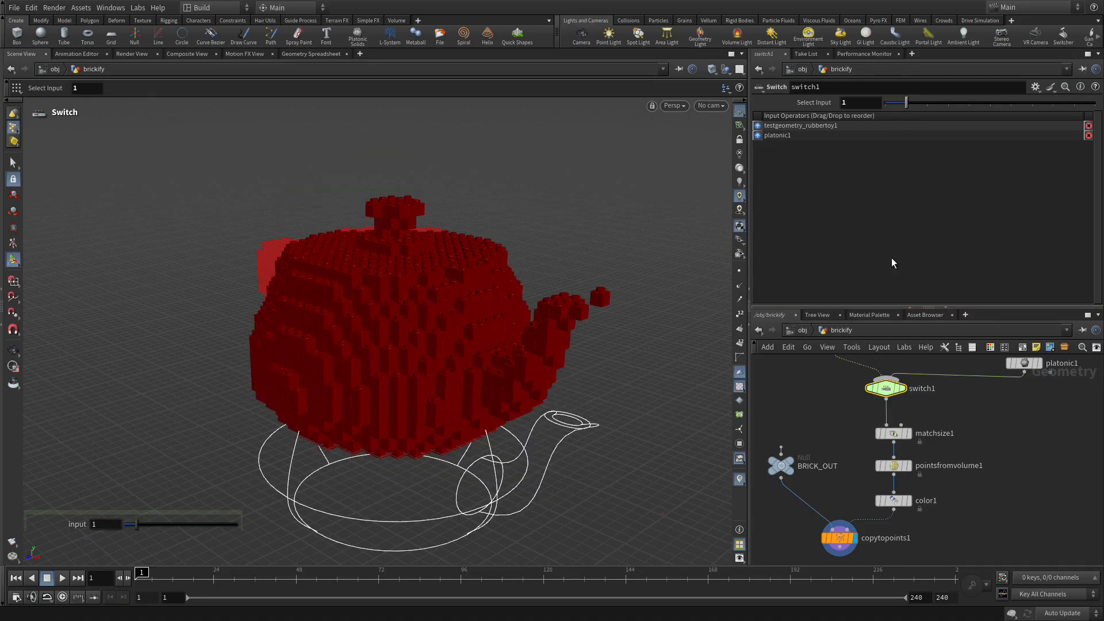
Step: In the viewport's display options, set the Scene Polygon Limit to 80 million and turn off Distance-based Packed Geometry Culling
click(840, 543)
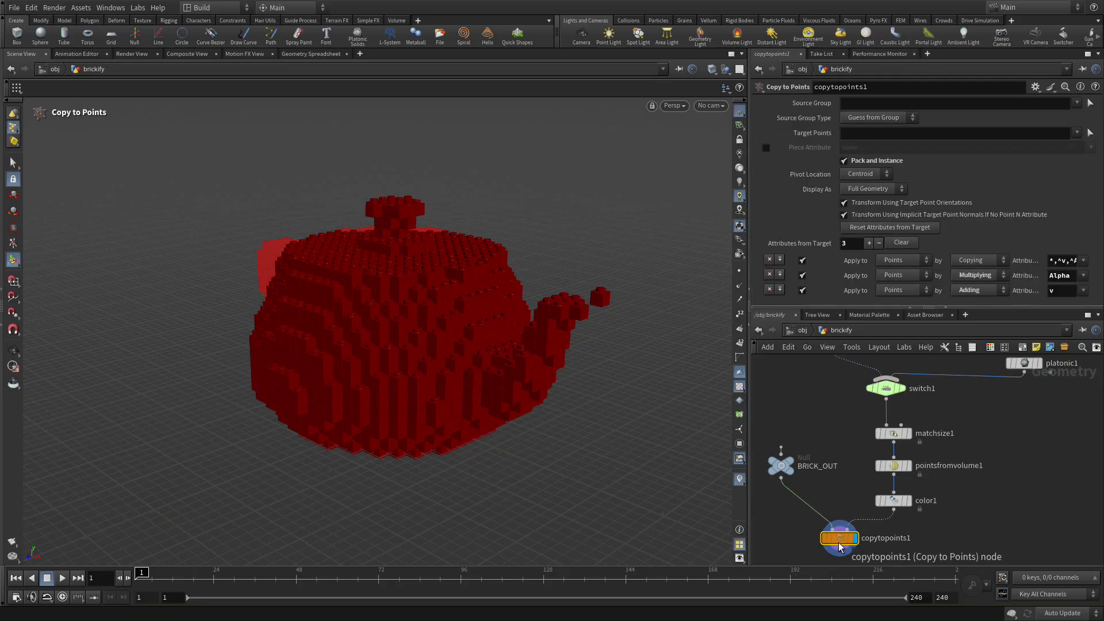
key(Escape)
drag(391, 344, 352, 351)
right_drag(400, 375, 457, 349)
key(Escape)
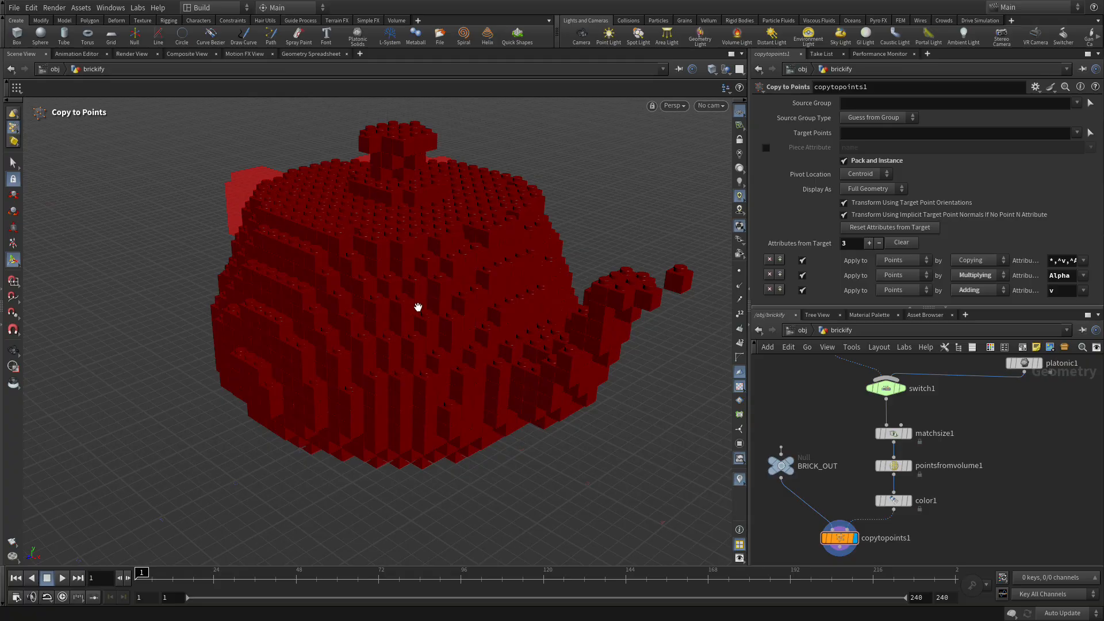
key(d)
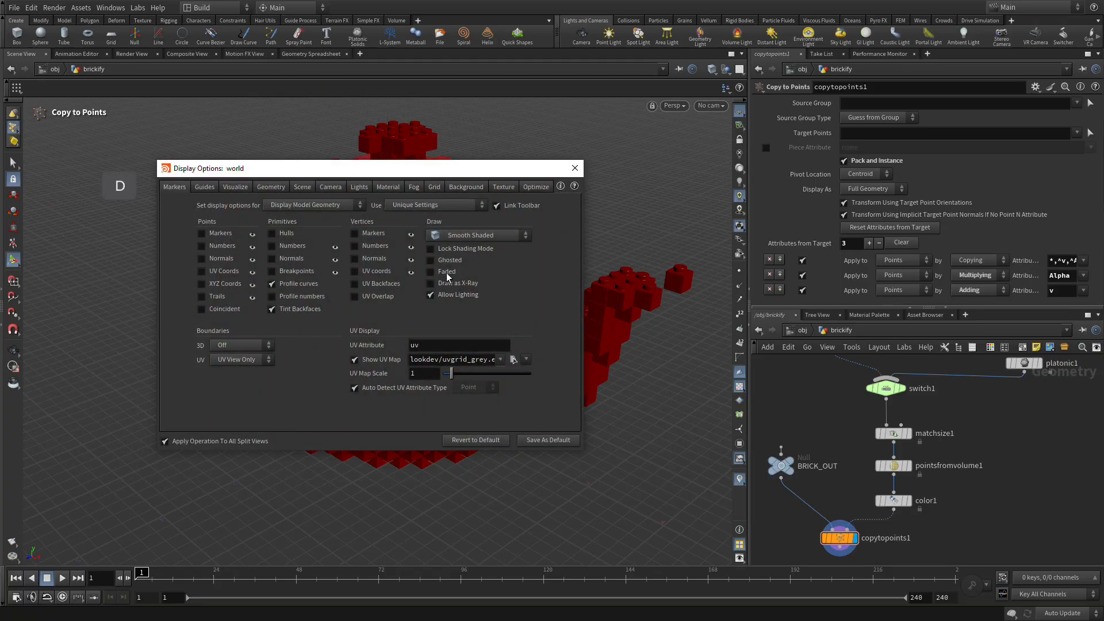
click(271, 187)
click(533, 187)
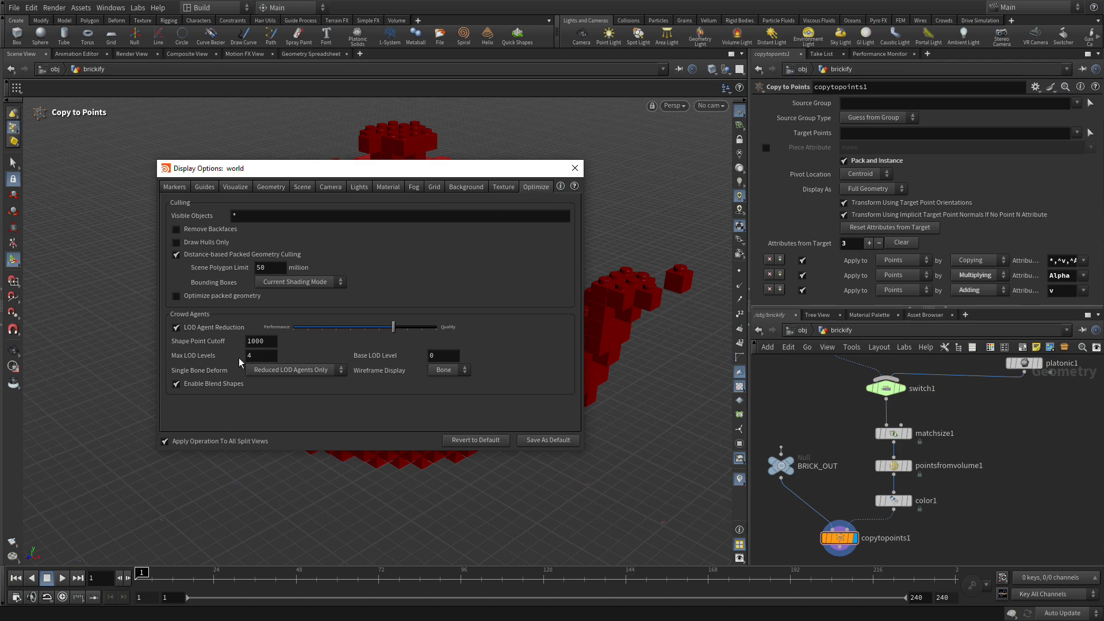
click(257, 267)
text(80)
drag(301, 170, 630, 266)
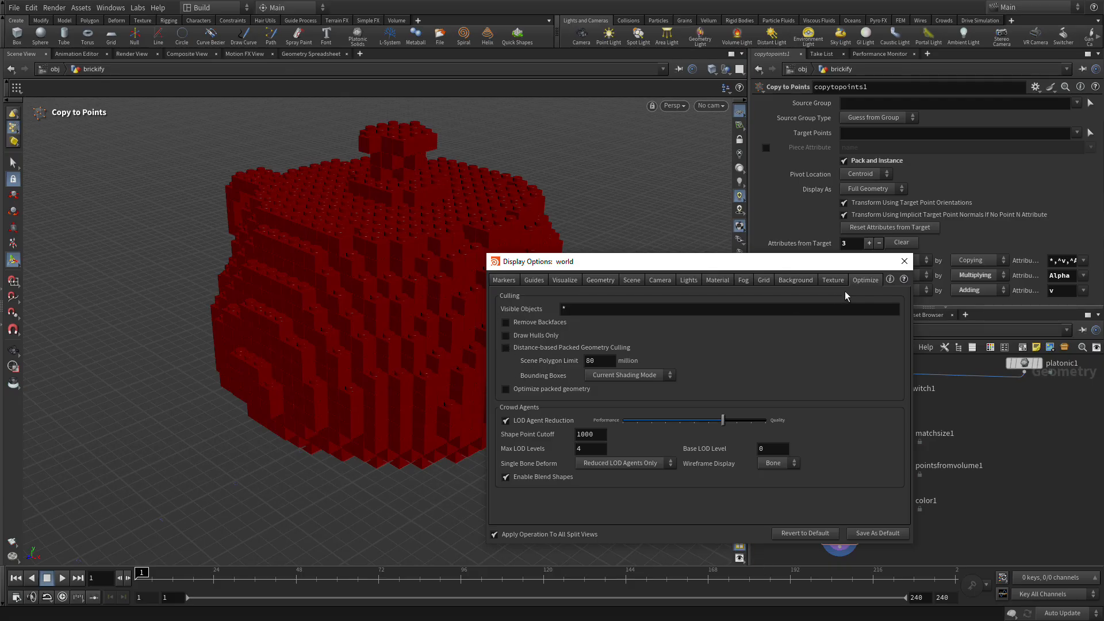
click(904, 261)
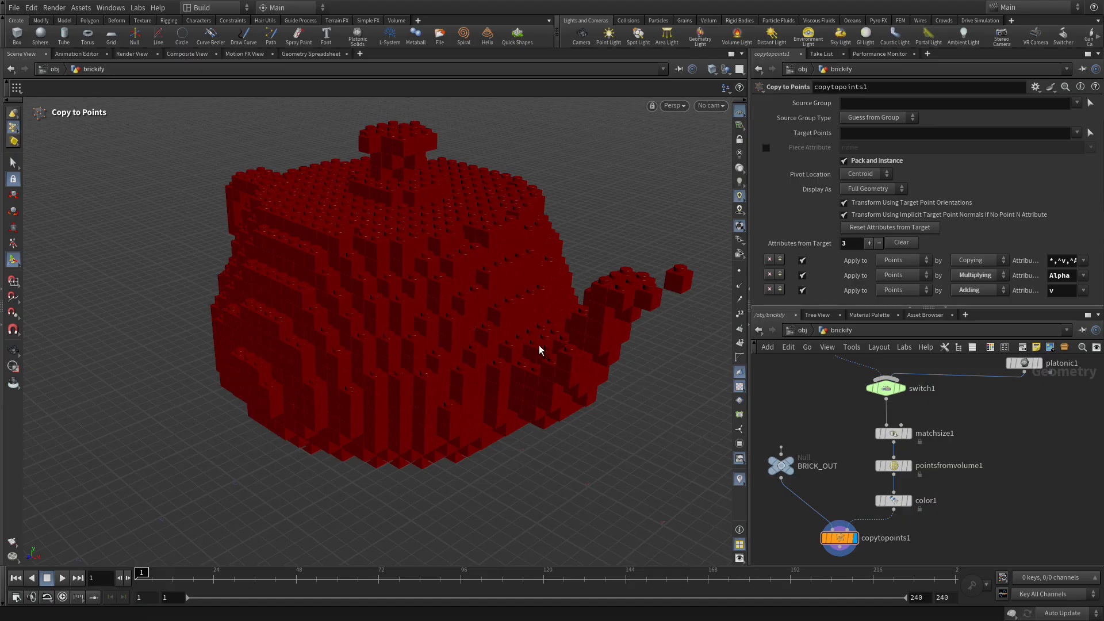
Step: Return to switch1 and adjust its Select Input to flip between the rubber toy and teapot shapes
right_drag(480, 337, 443, 359)
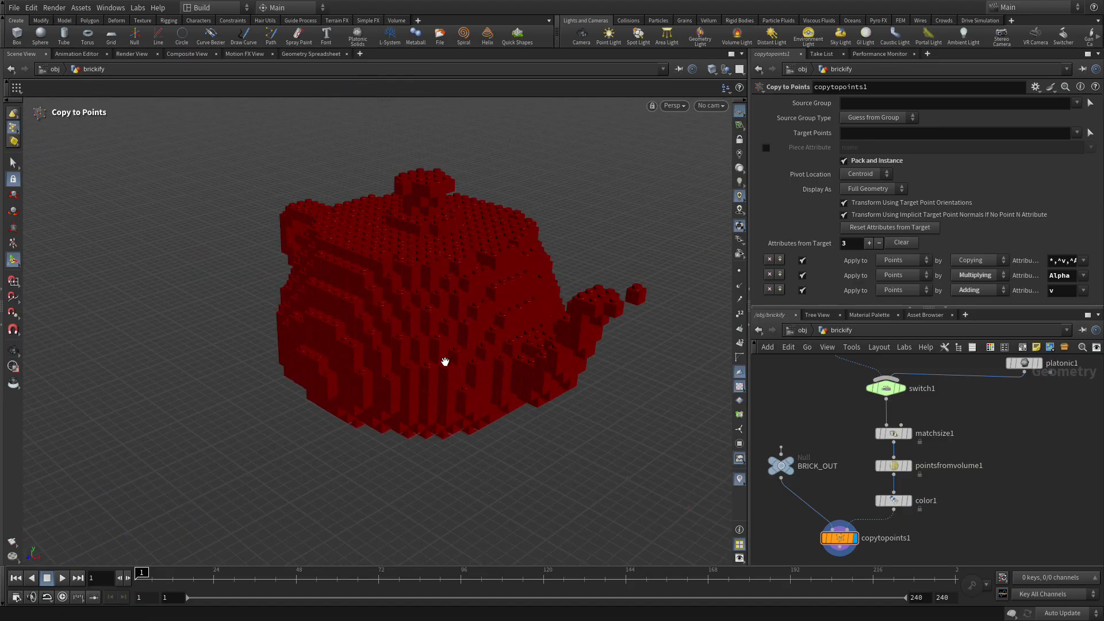
right_drag(954, 472, 915, 473)
drag(914, 473, 925, 466)
click(924, 415)
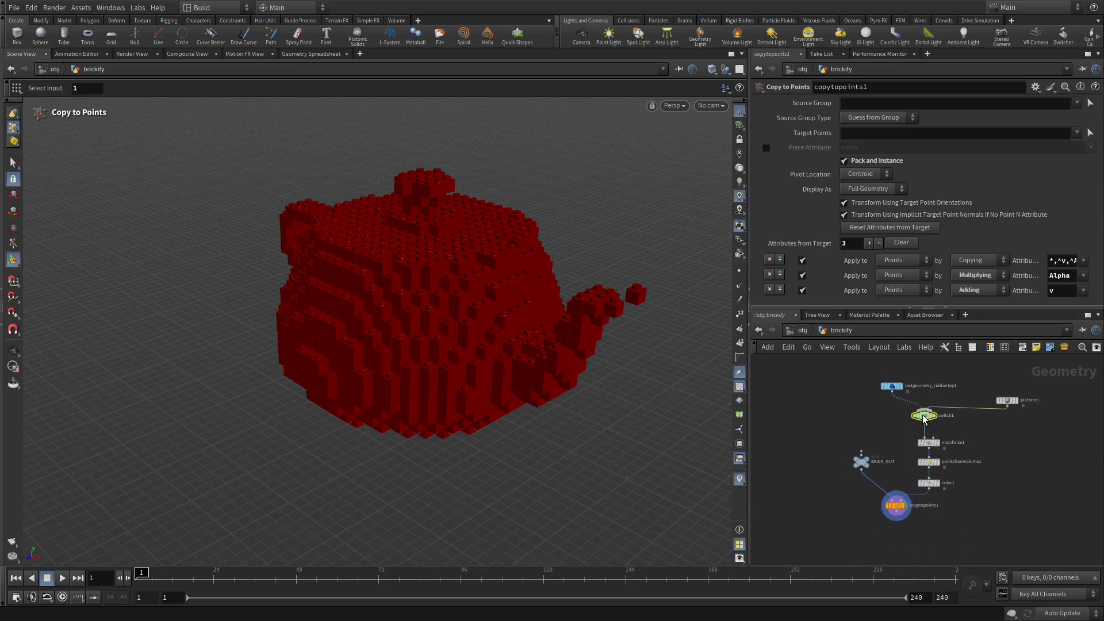
mouse_move(906, 102)
mouse_down()
mouse_move(891, 102)
mouse_move(903, 104)
mouse_up()
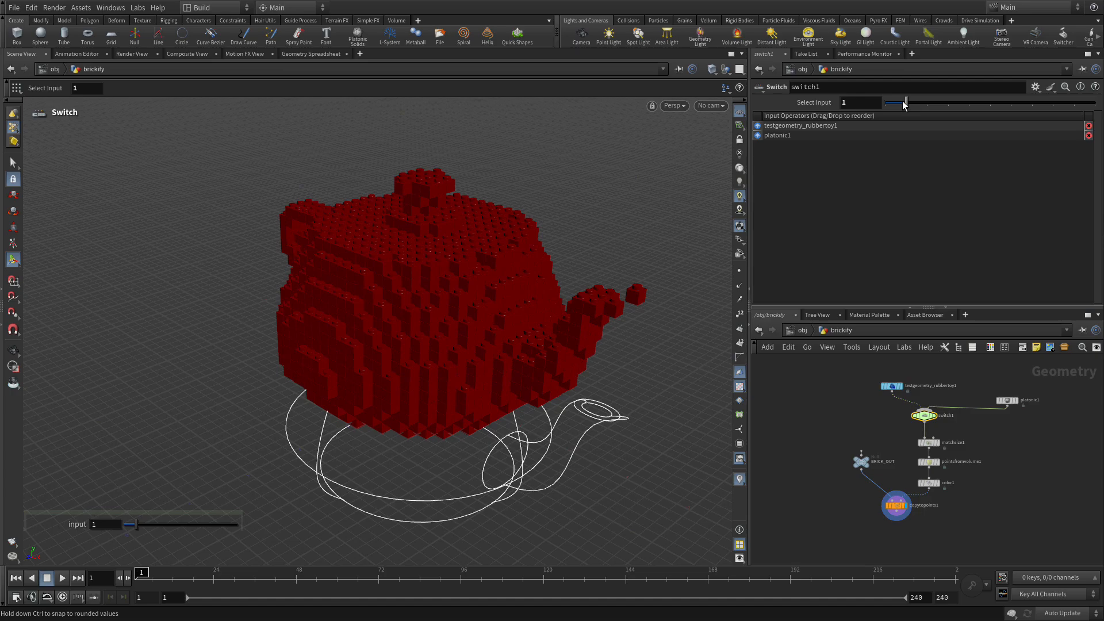